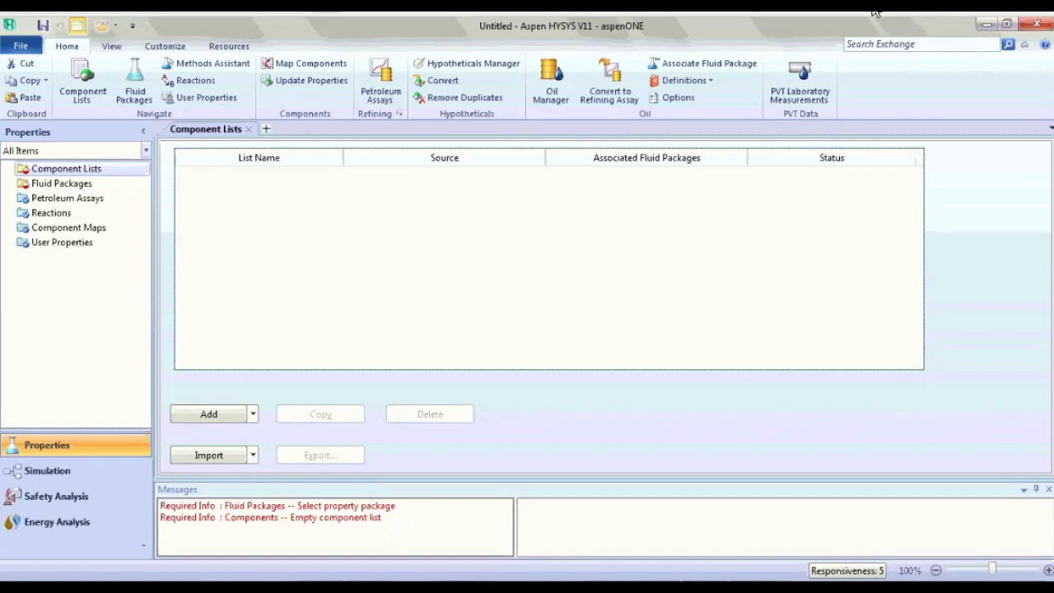
# Create a component list from the HYSYS databank containing CO, Hydrogen, Methane and H2O.
pyautogui.click(208, 414)
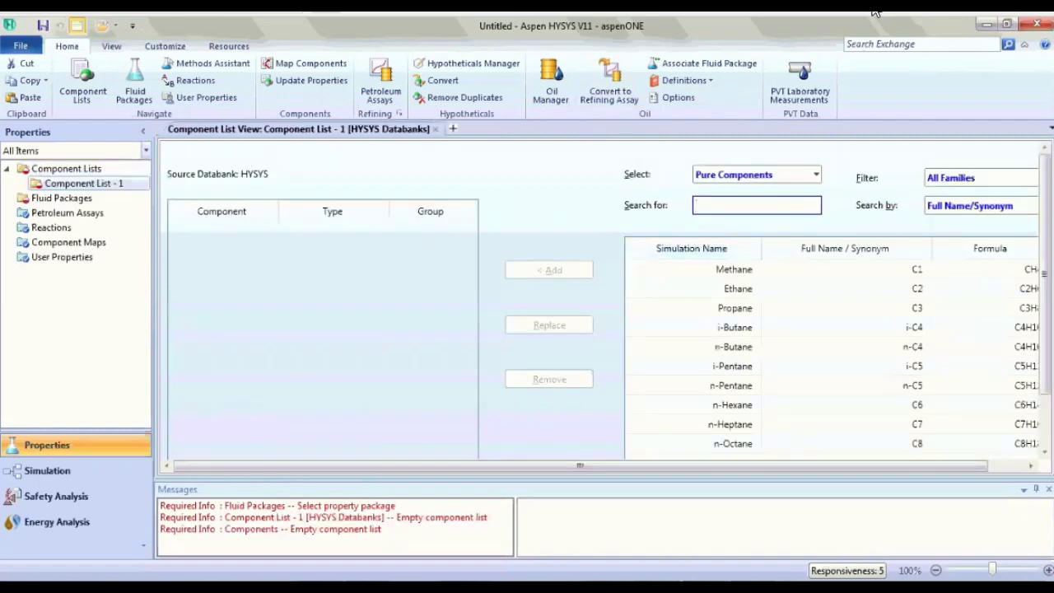
pyautogui.write('CO')
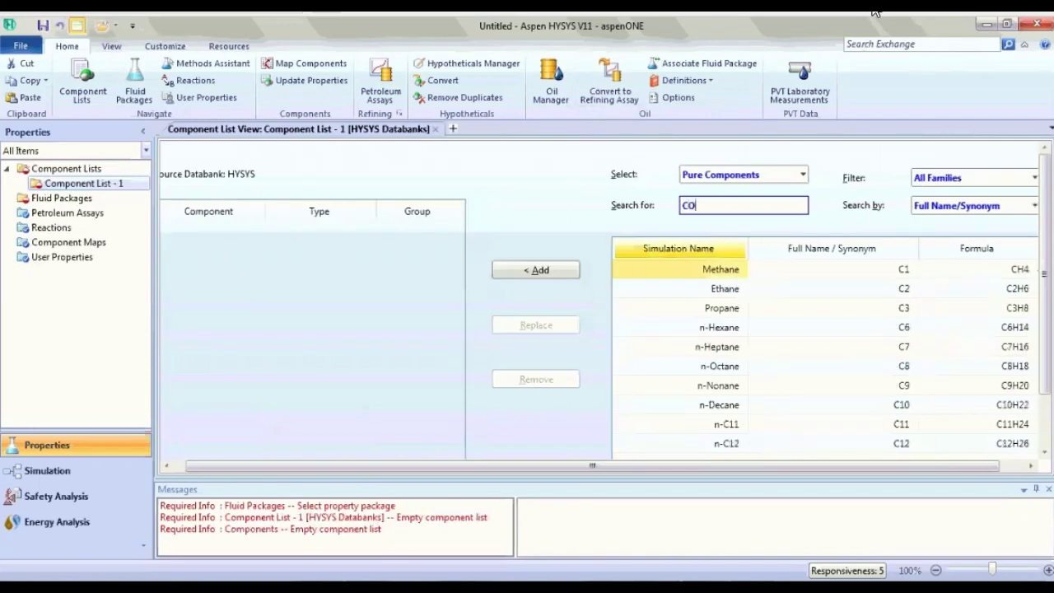
pyautogui.press('Return')
pyautogui.write('H2')
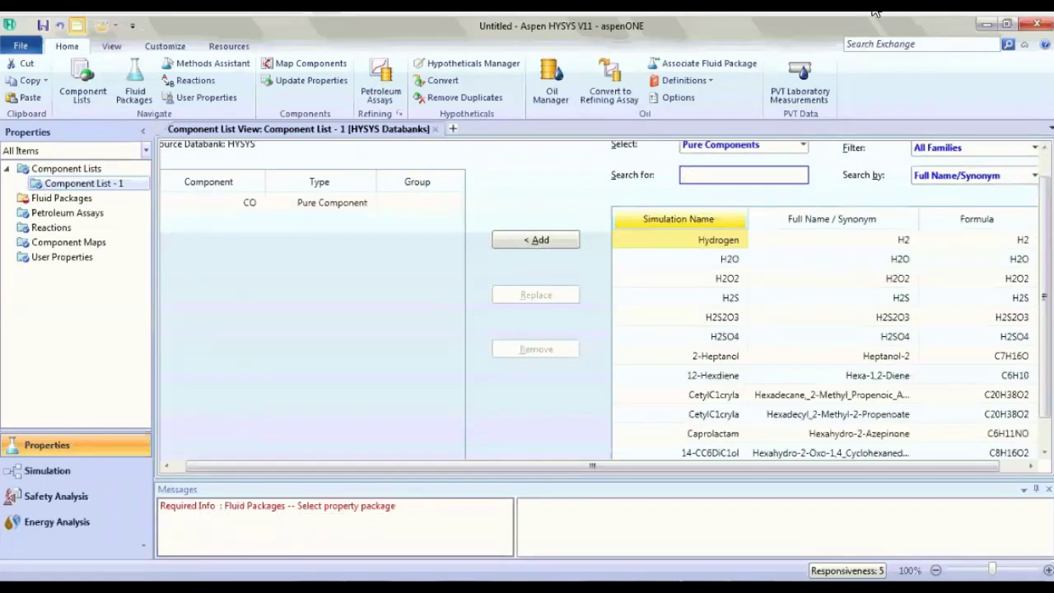
pyautogui.press('Return')
pyautogui.press('Return')
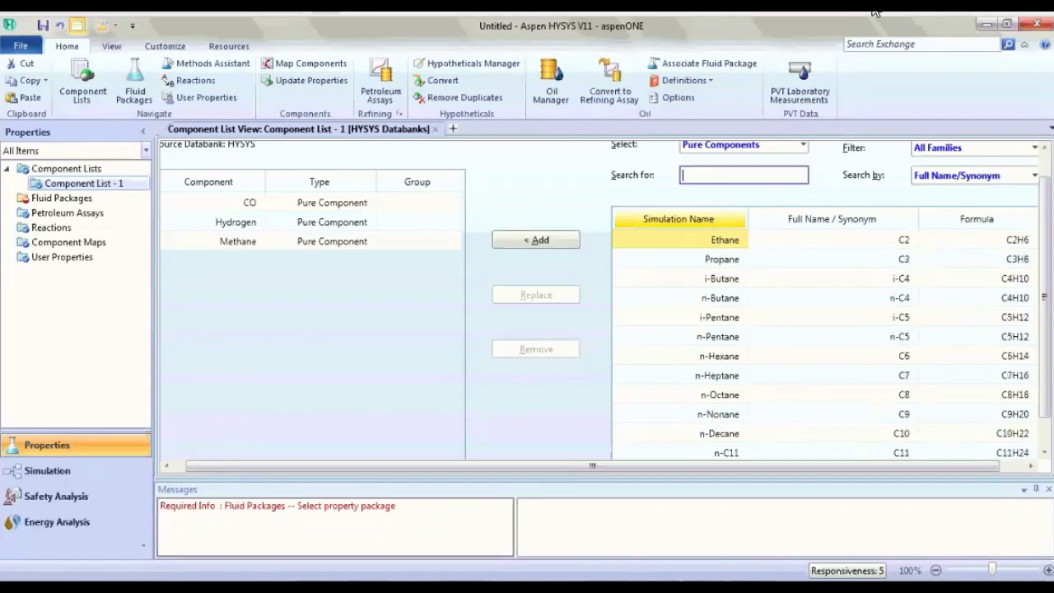
pyautogui.write('H2O')
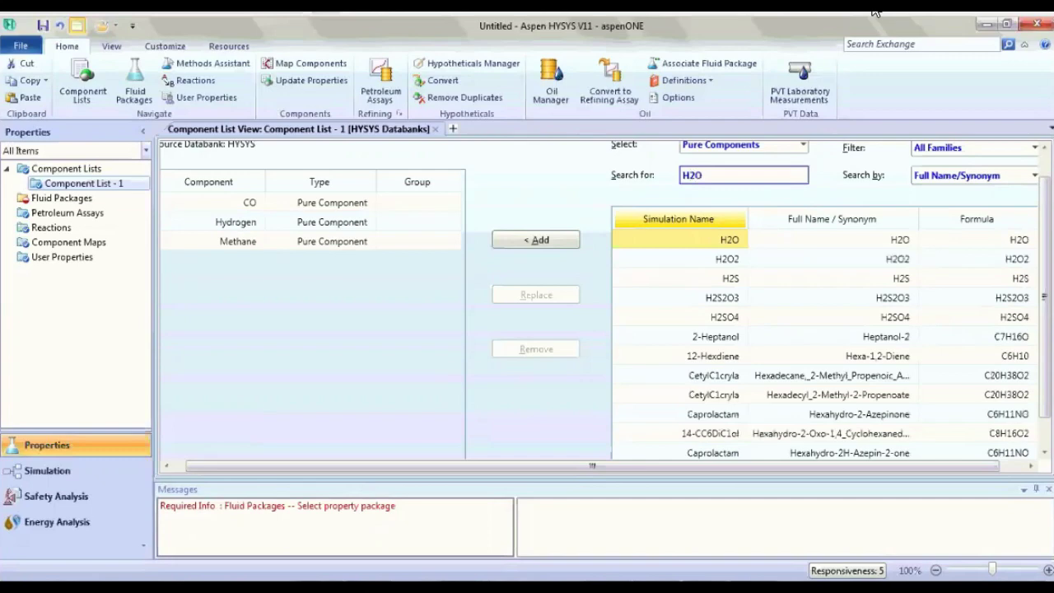
pyautogui.press('Return')
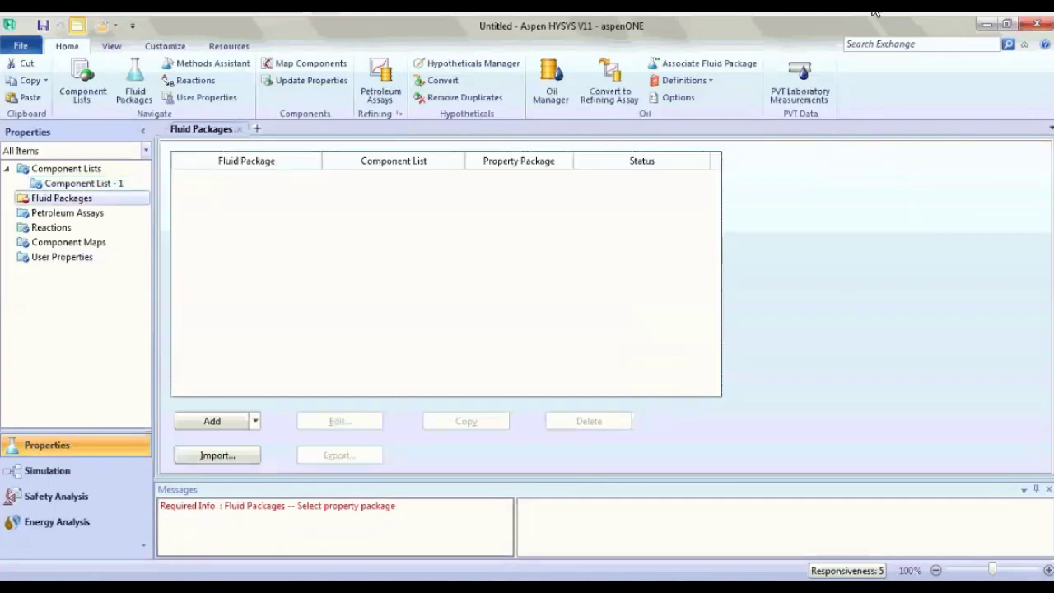
# Add a fluid package using the Peng-Robinson property package.
pyautogui.click(211, 420)
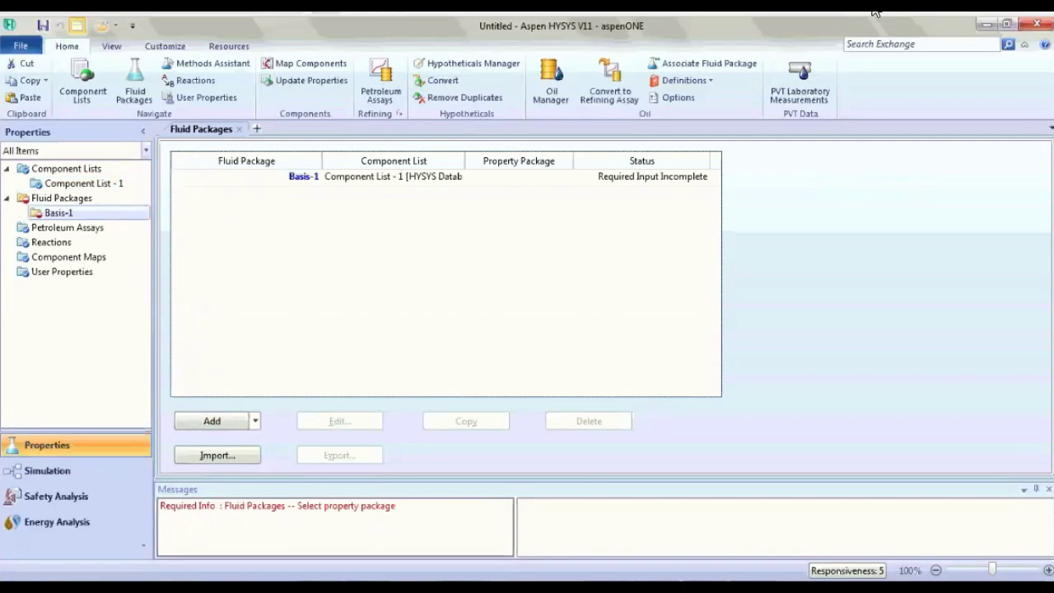
pyautogui.moveTo(320, 288); pyautogui.dragTo(319, 393)
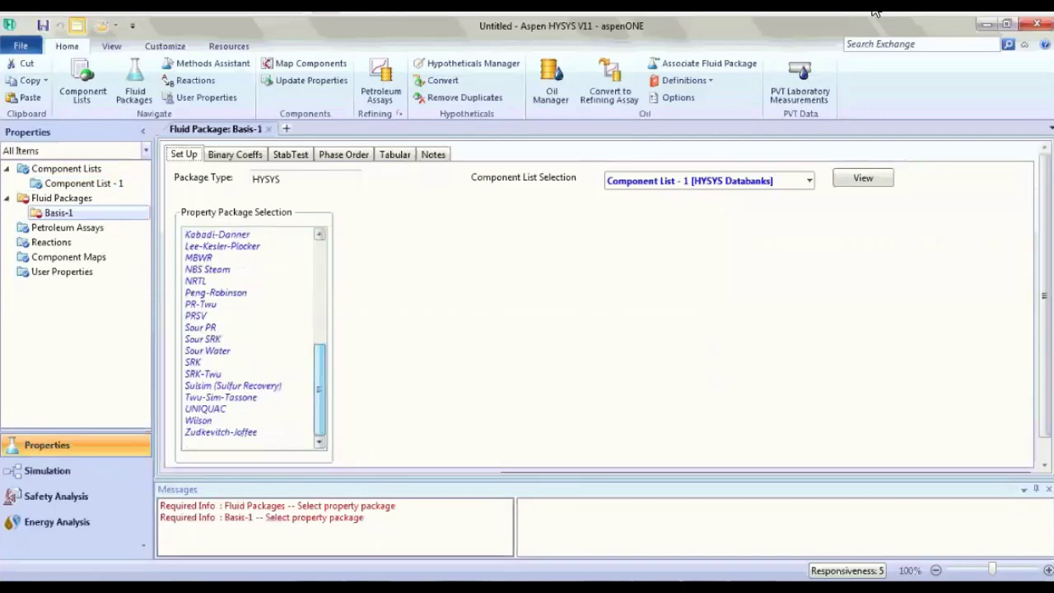
pyautogui.click(215, 294)
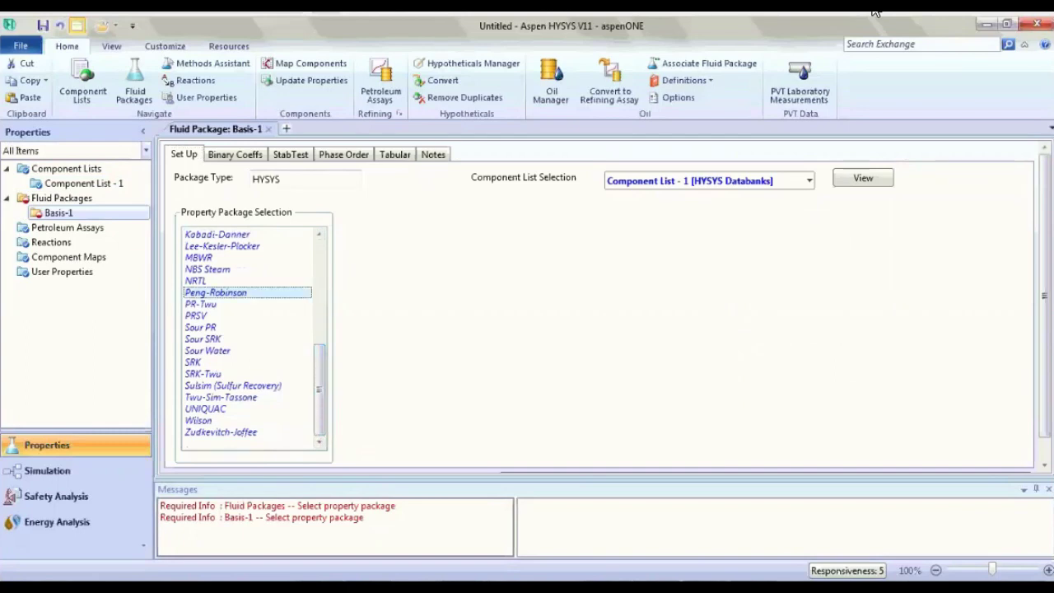
# Create a reaction set and add a HYSYS Conversion reaction to it.
pyautogui.click(51, 242)
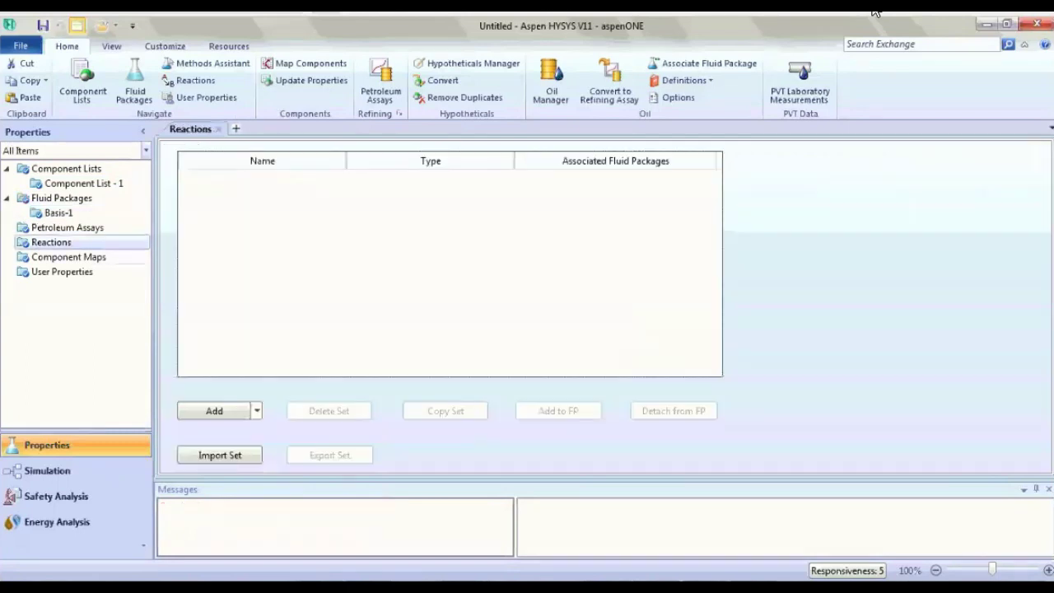
pyautogui.press('Return')
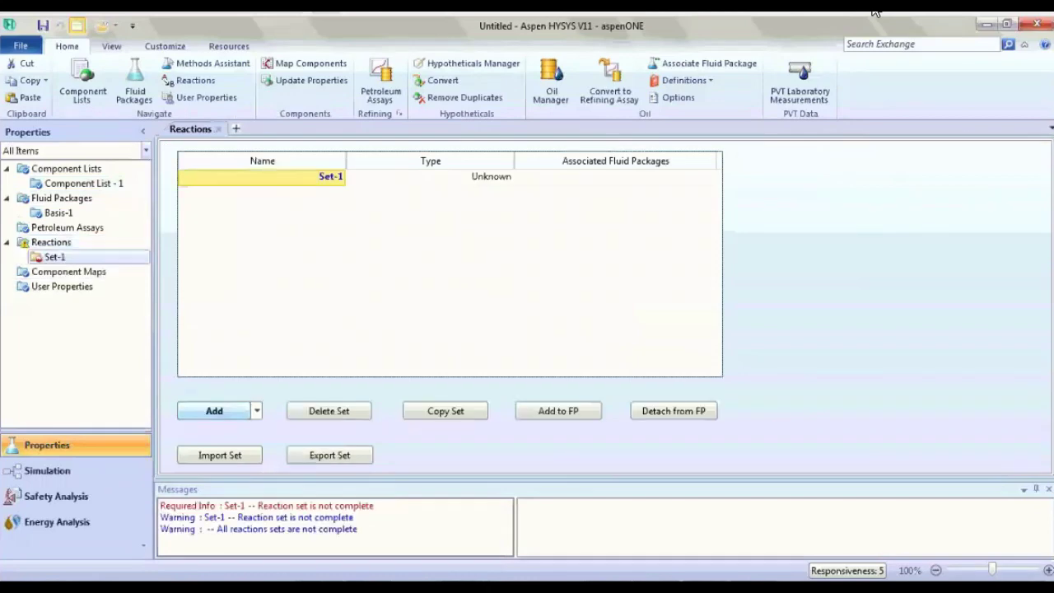
pyautogui.click(222, 456)
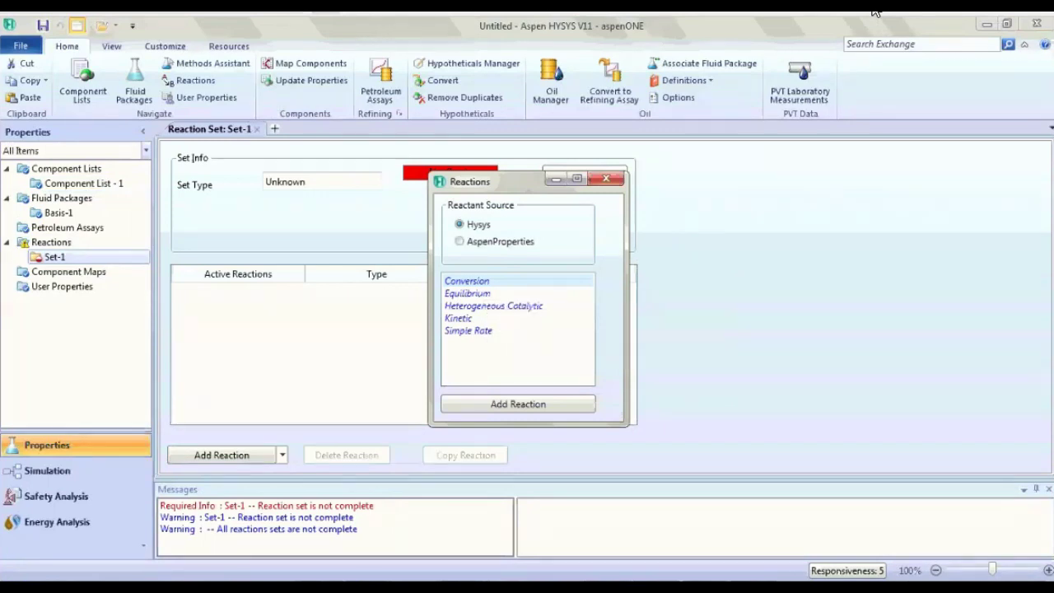
pyautogui.click(518, 404)
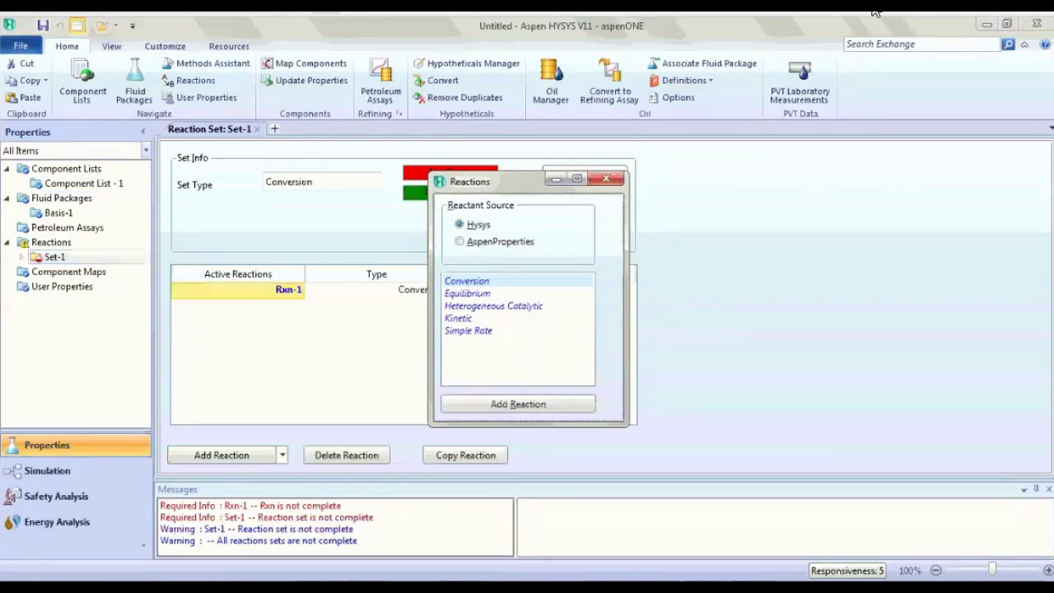
pyautogui.click(606, 178)
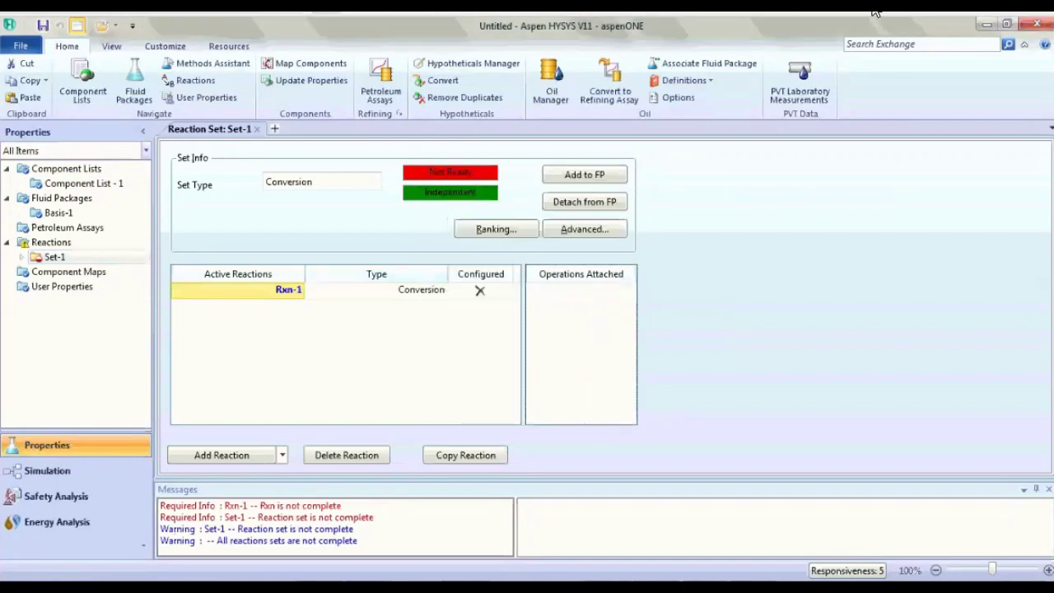
# Open the conversion reaction and add CO, Hydrogen, Methane and H2O as its stoichiometry components.
pyautogui.doubleClick(238, 290)
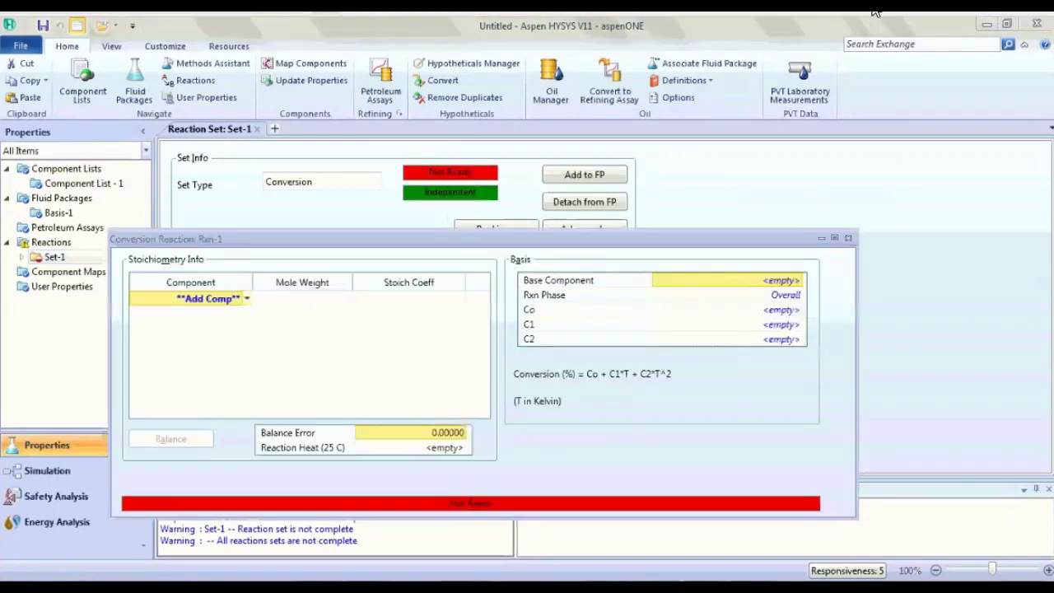
pyautogui.click(247, 298)
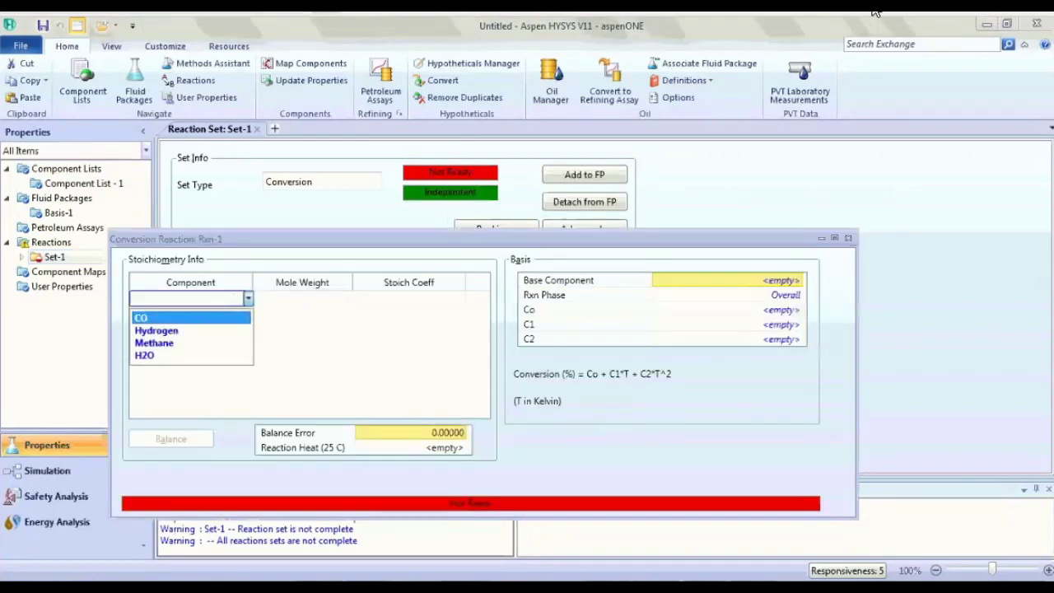
pyautogui.press('Return')
pyautogui.hotkey('alt', 'Down')
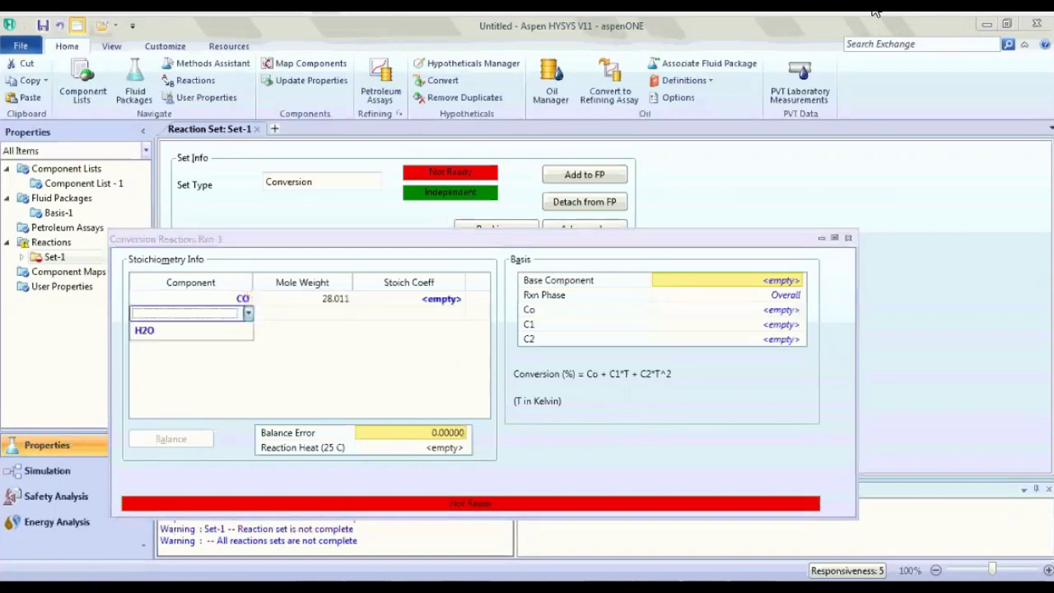
pyautogui.press('Down')
pyautogui.press('Return')
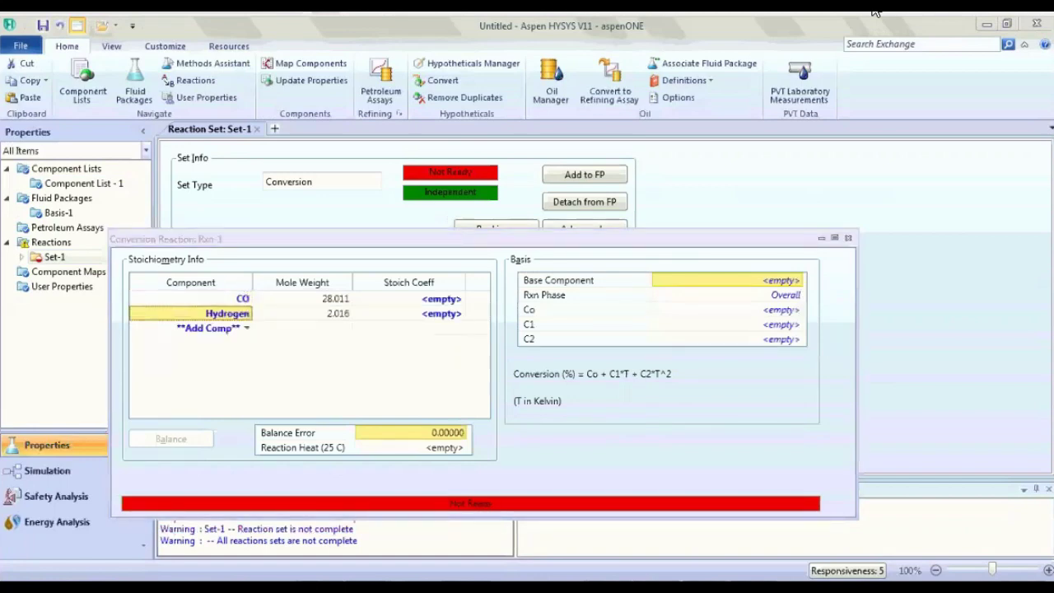
pyautogui.hotkey('alt', 'Down')
pyautogui.press('Down')
pyautogui.press('Return')
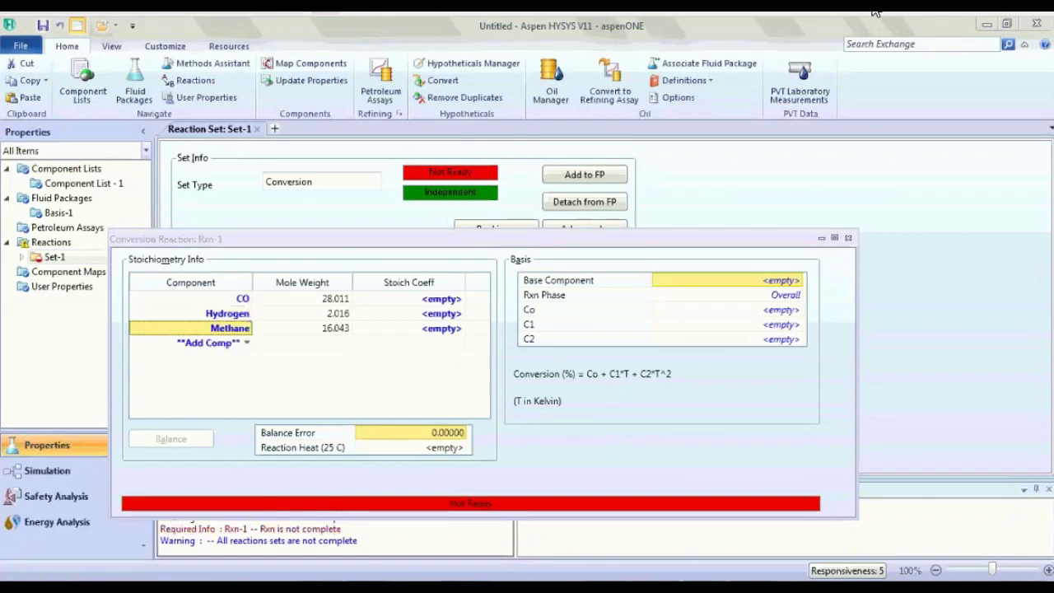
pyautogui.hotkey('alt', 'Down')
pyautogui.press('Down')
pyautogui.press('Return')
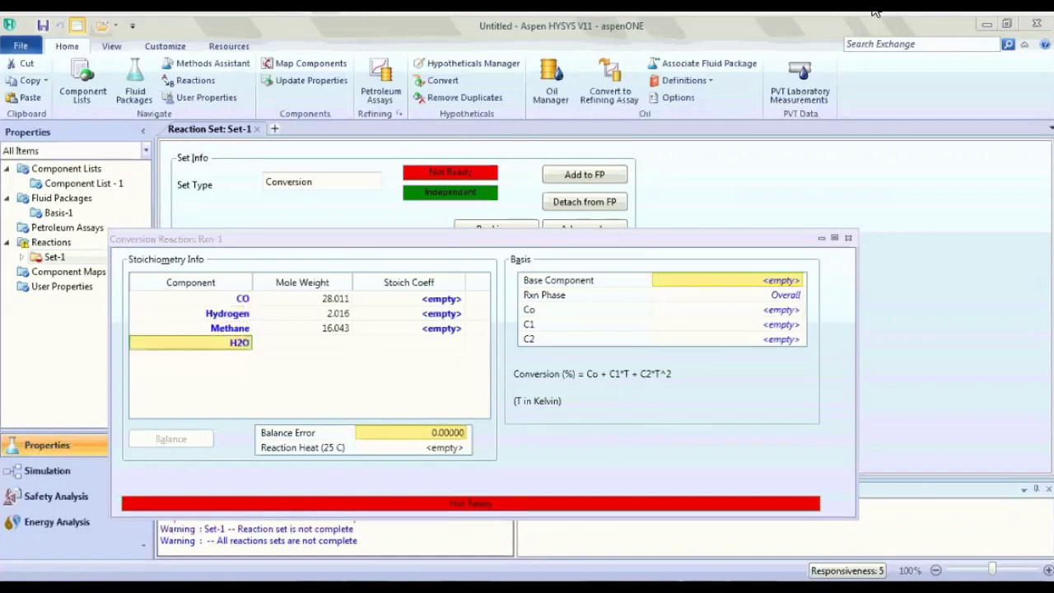
# Set the stoichiometric coefficients to -1 for CO, -3 for Hydrogen, 1 for Methane and 1 for H2O.
pyautogui.click(409, 299)
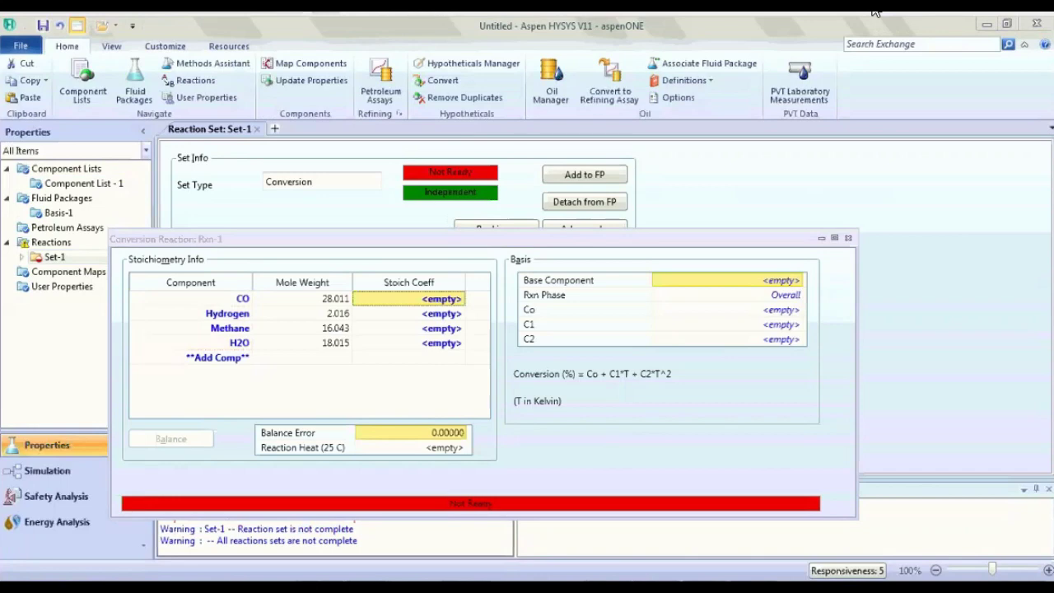
pyautogui.write('-1')
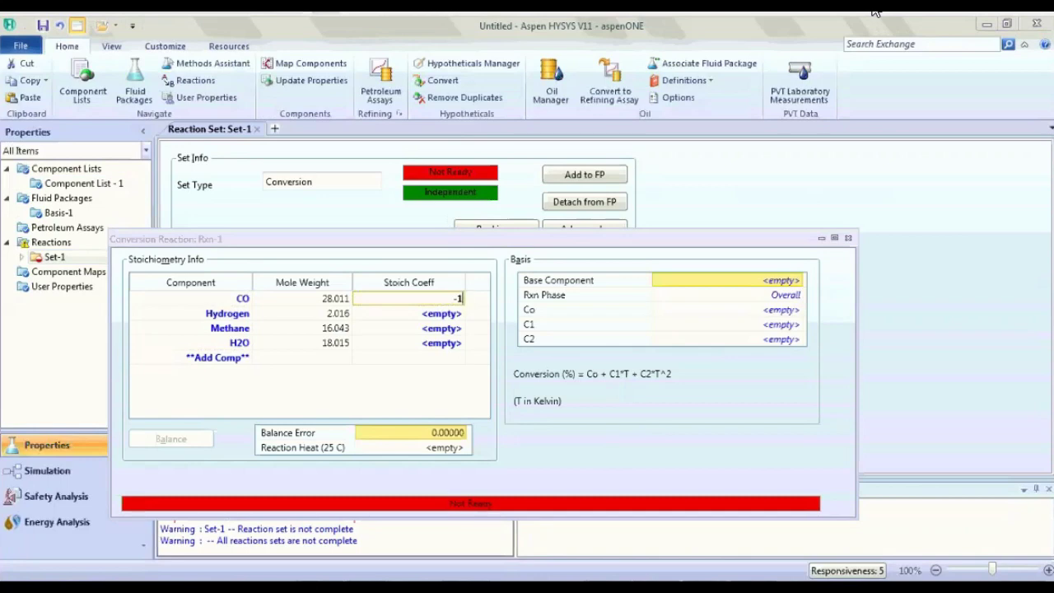
pyautogui.press('Return')
pyautogui.write('-3')
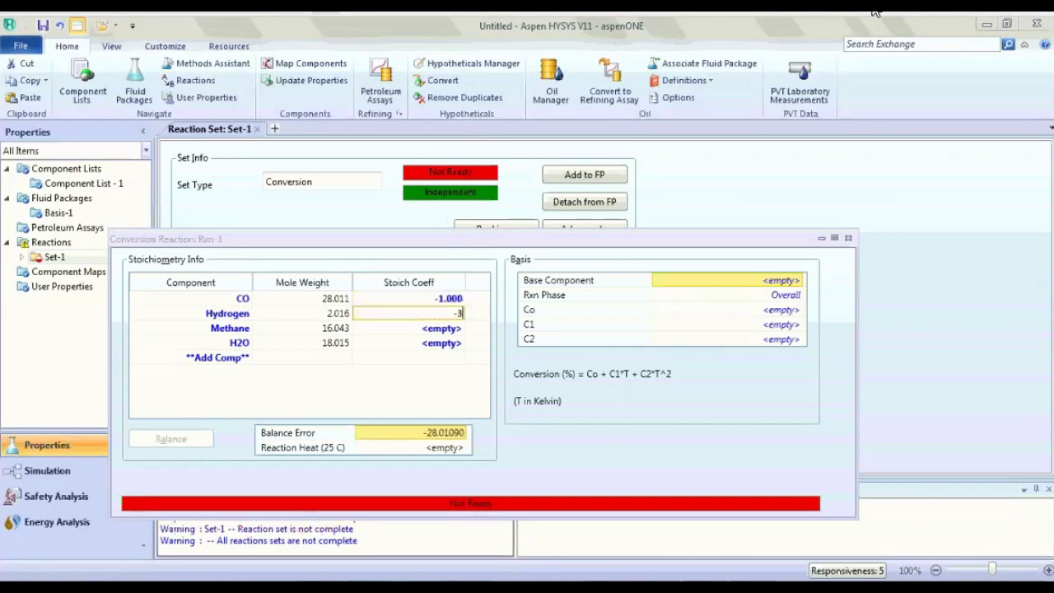
pyautogui.press('Return')
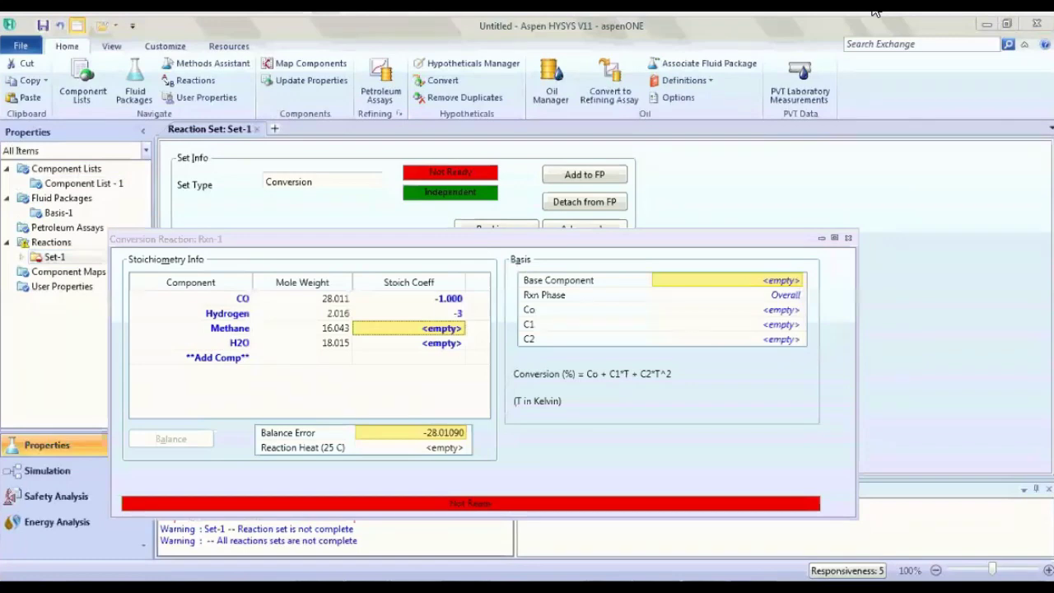
pyautogui.write('1')
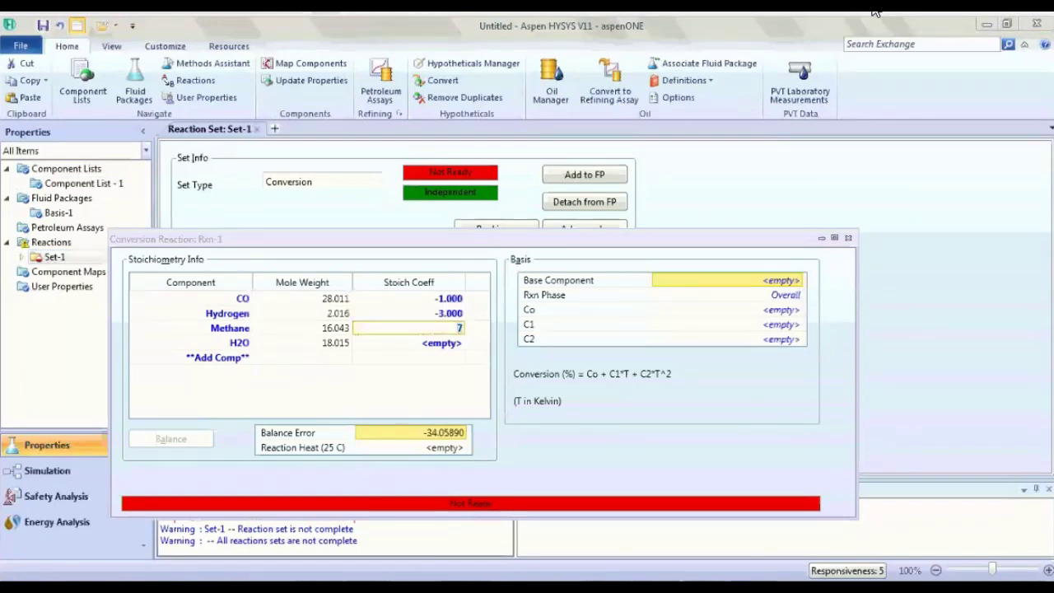
pyautogui.press('Return')
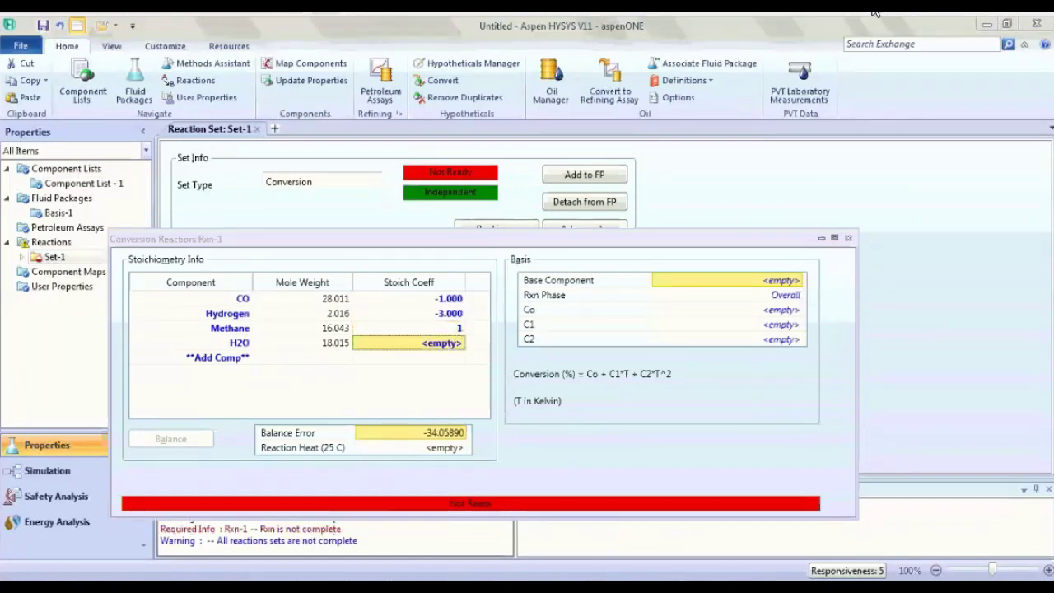
pyautogui.write('1')
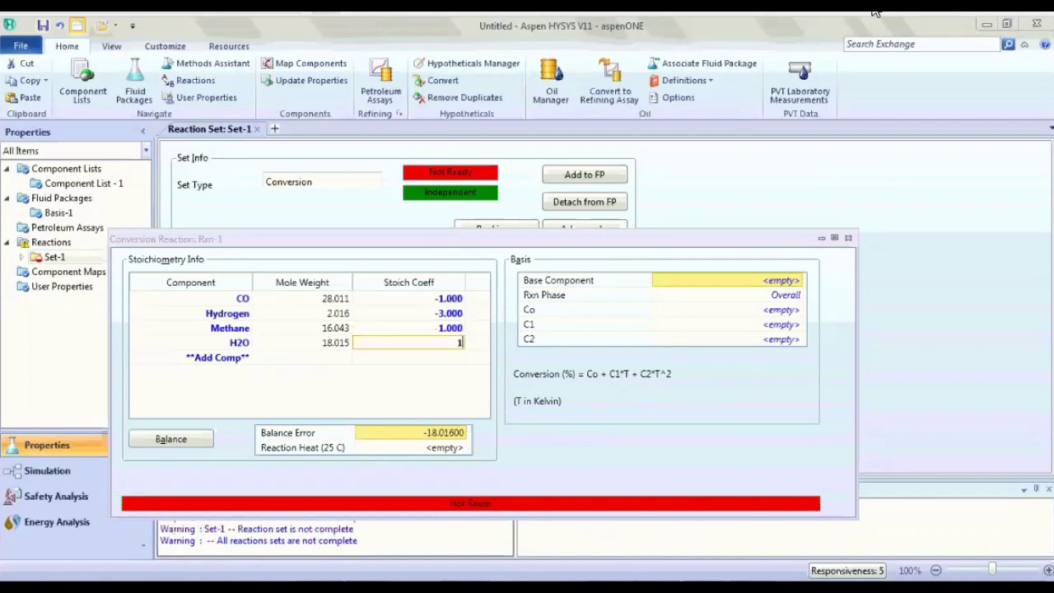
pyautogui.press('Return')
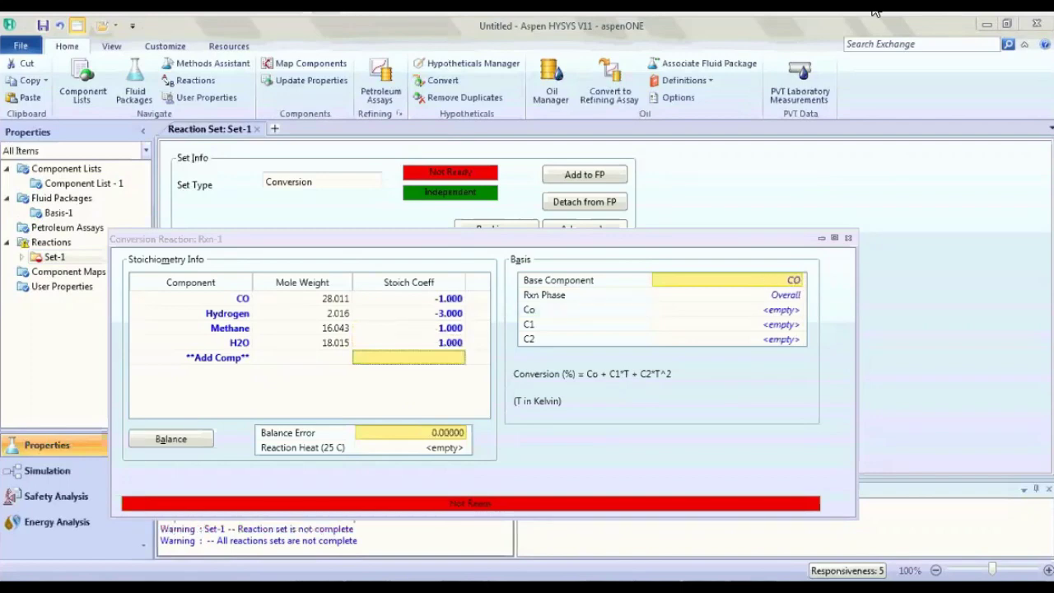
# Set the reaction's Co conversion coefficient to 80 and attach the reaction set to the fluid package.
pyautogui.click(727, 310)
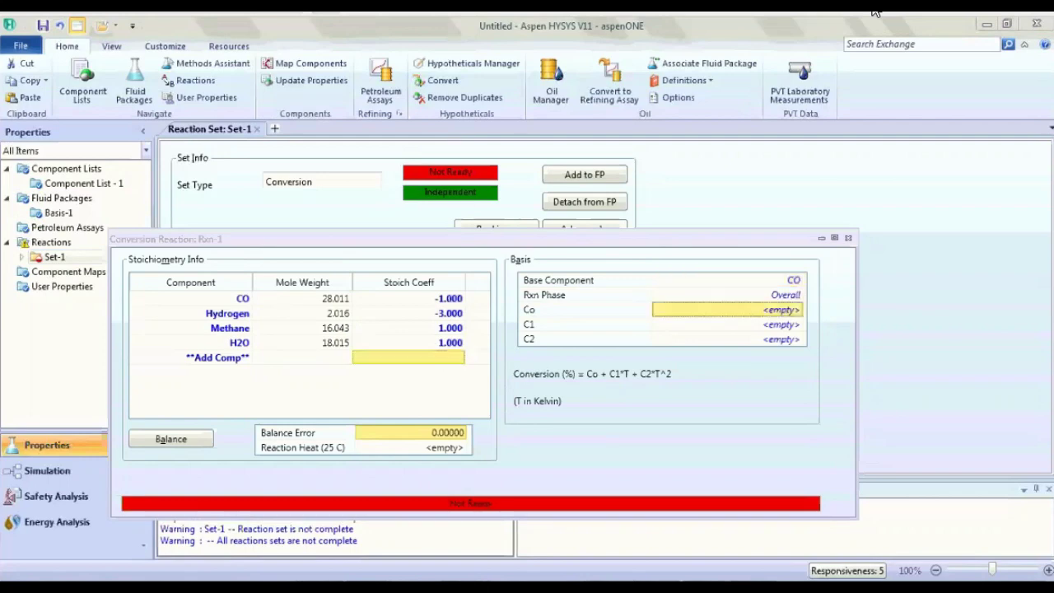
pyautogui.write('80')
pyautogui.press('Return')
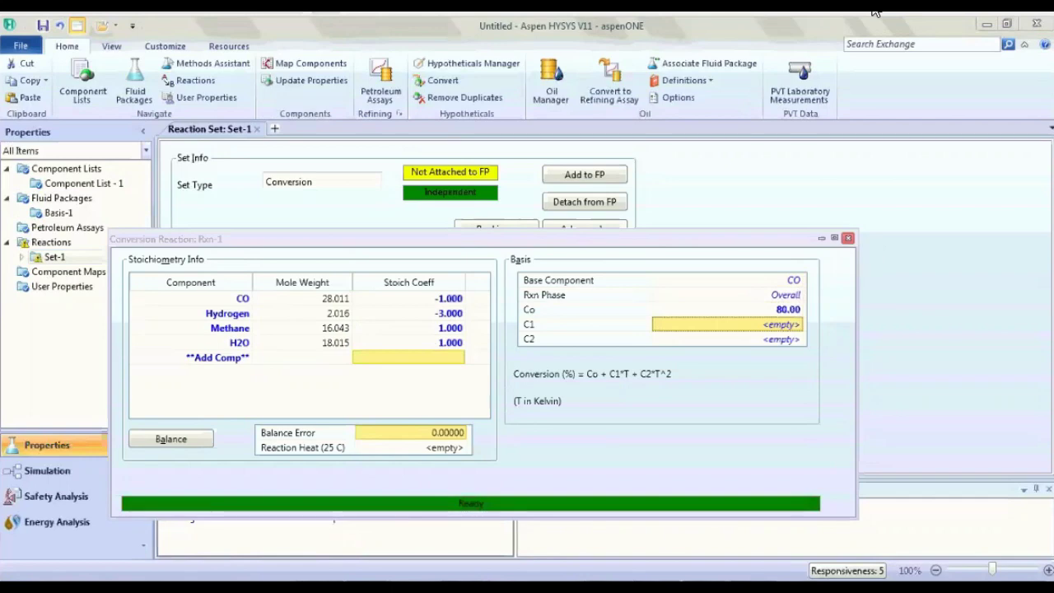
pyautogui.click(848, 238)
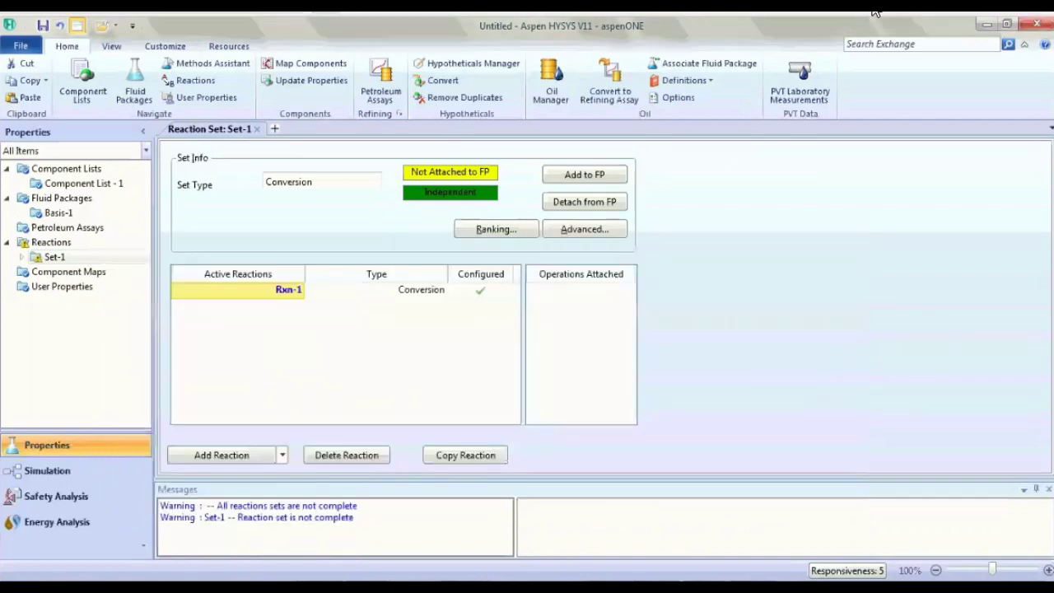
pyautogui.click(584, 175)
pyautogui.click(515, 412)
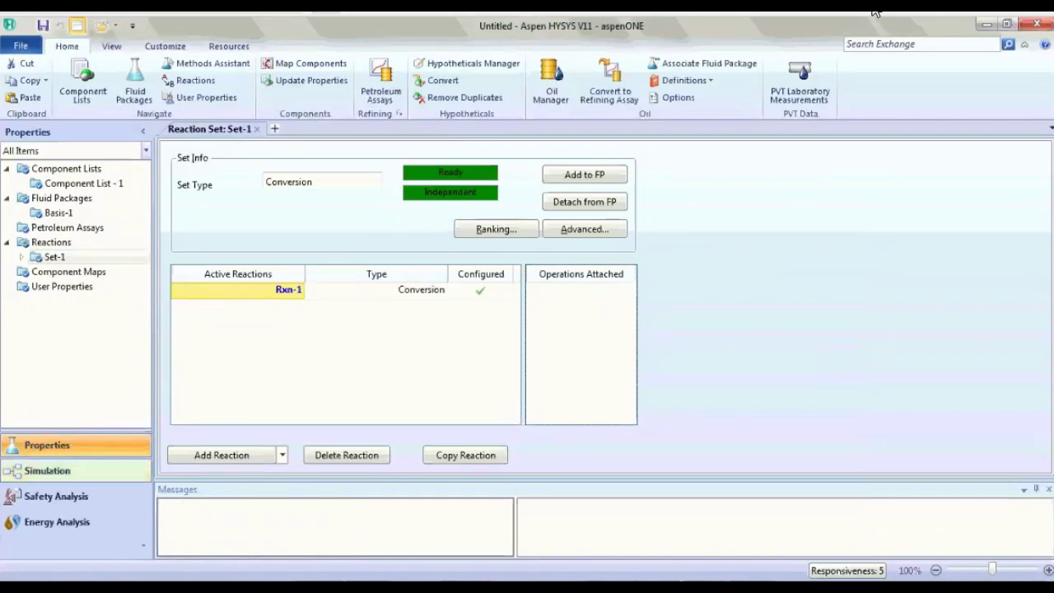
# Switch to the simulation environment and place two material streams on the flowsheet, one above the other.
pyautogui.click(47, 471)
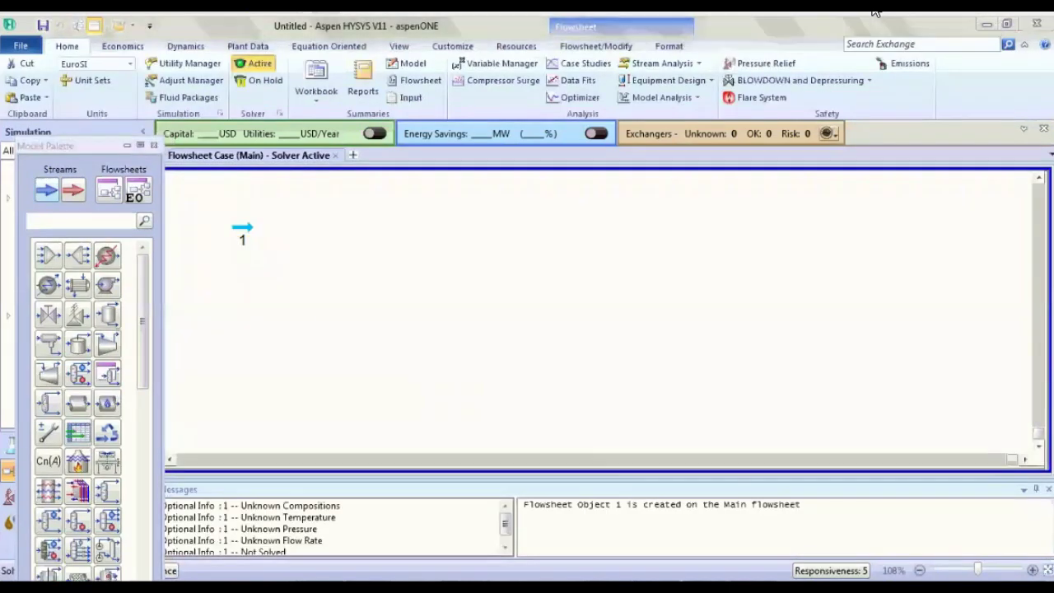
pyautogui.click(46, 191)
pyautogui.click(261, 295)
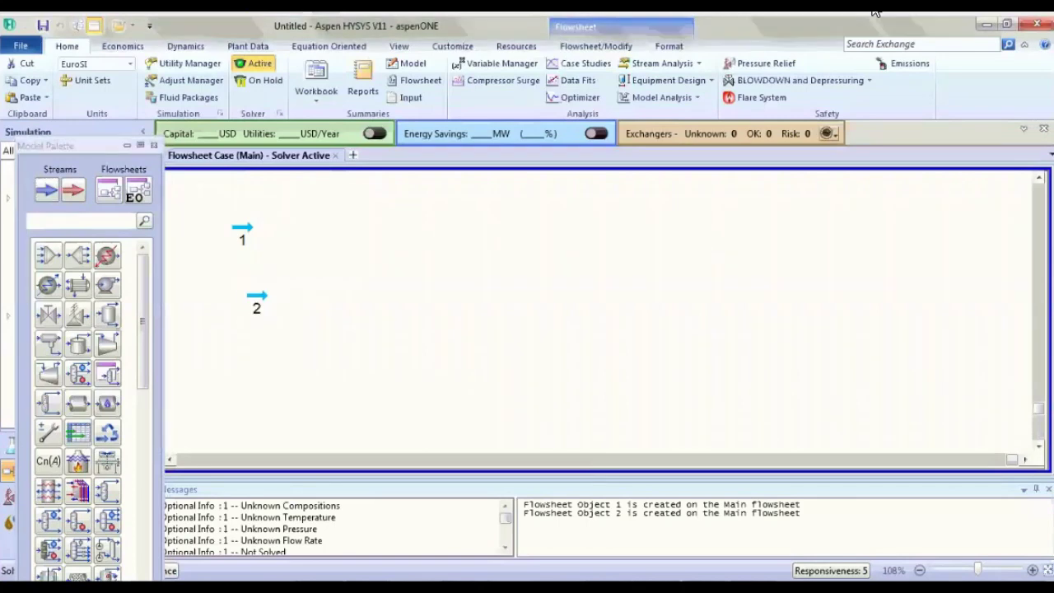
# Open the upper material stream's properties and rename the stream CO.
pyautogui.click(242, 228)
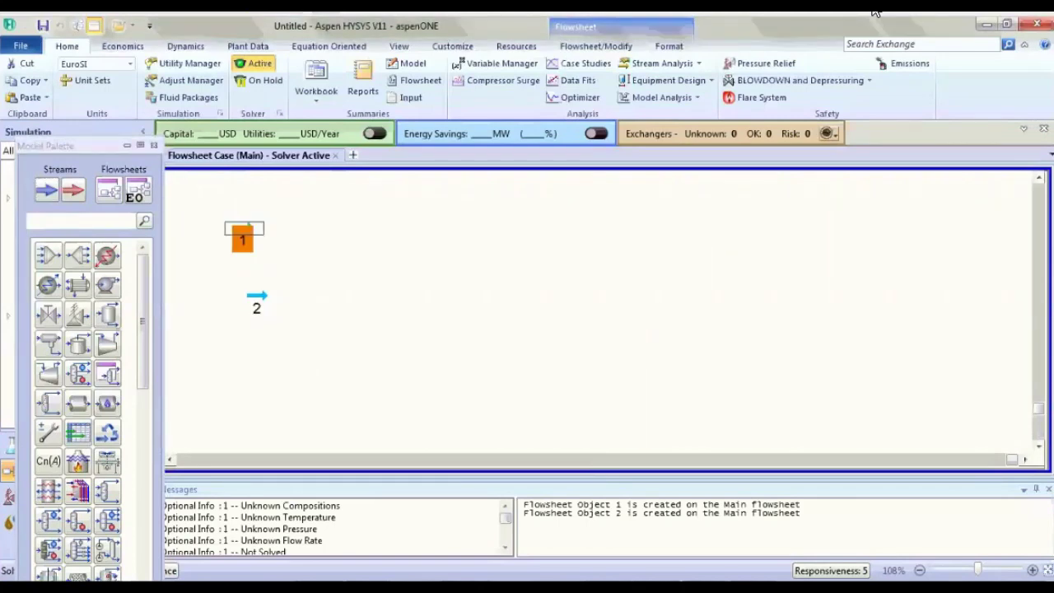
pyautogui.doubleClick(242, 237)
pyautogui.write('CO')
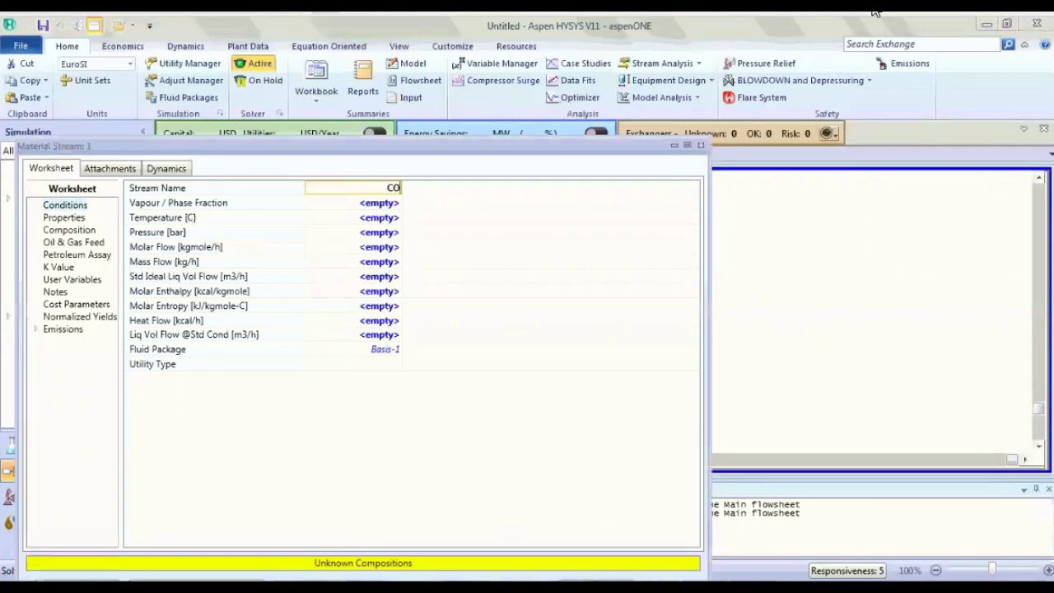
pyautogui.press('Return')
# Set the CO stream's temperature to 550 C, pressure to 100 bar and molar flow to 100 kgmole/h.
pyautogui.press('Down')
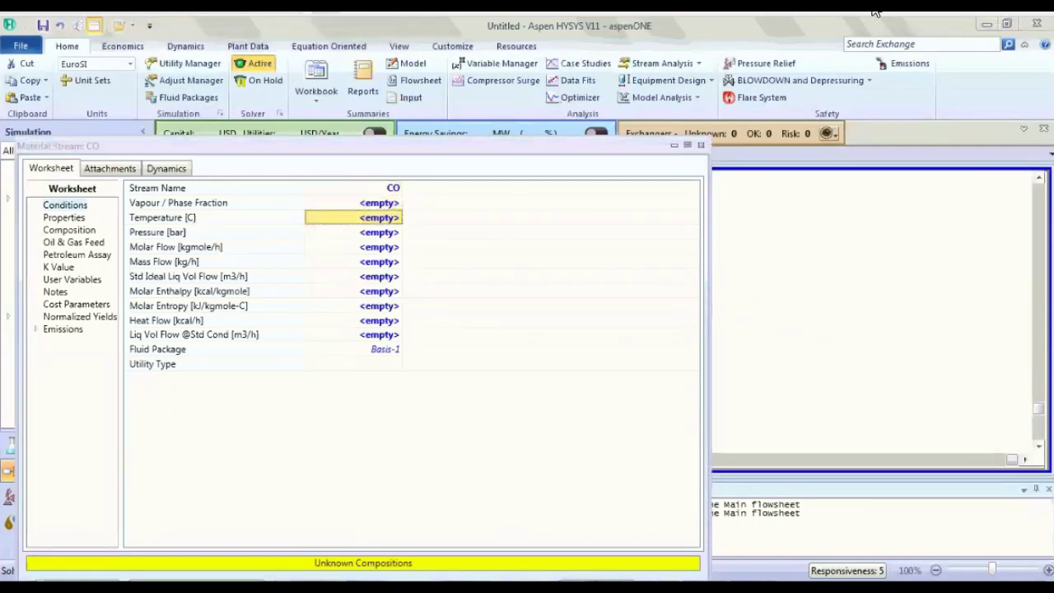
pyautogui.write('550')
pyautogui.press('Return')
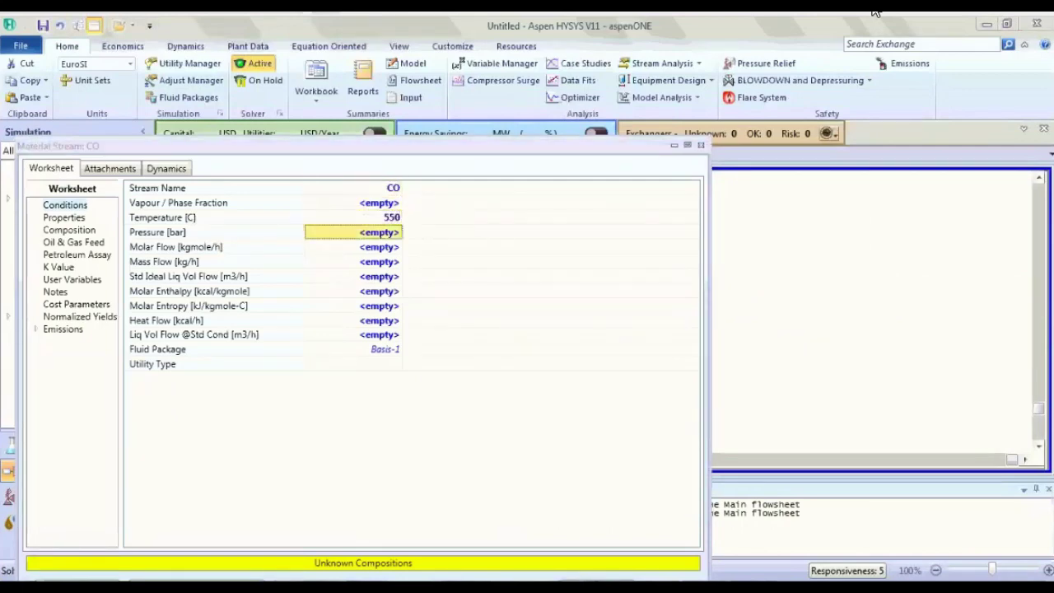
pyautogui.write('100')
pyautogui.press('Return')
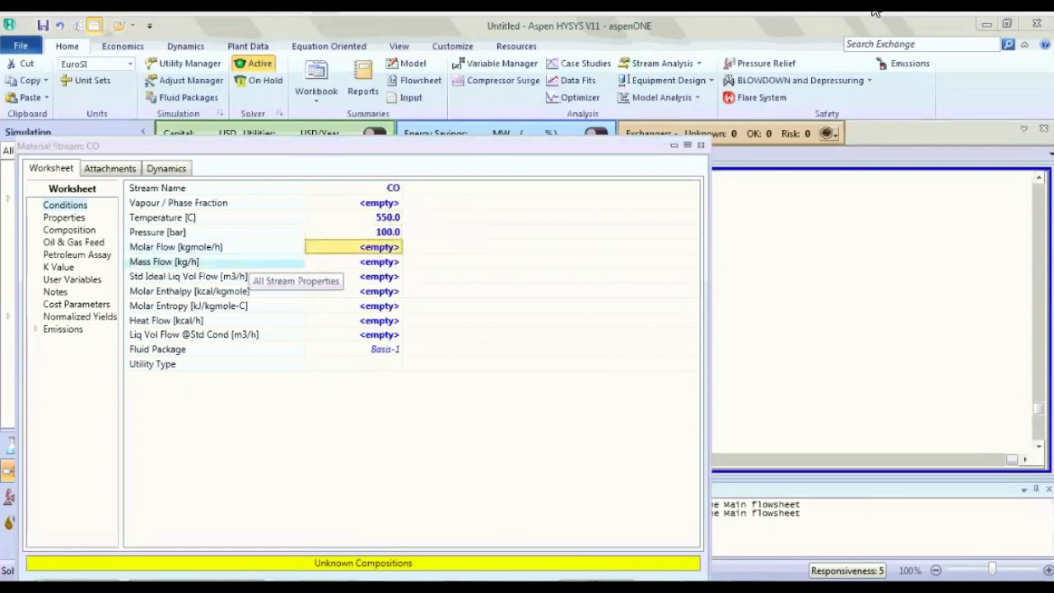
pyautogui.write('100')
pyautogui.press('Return')
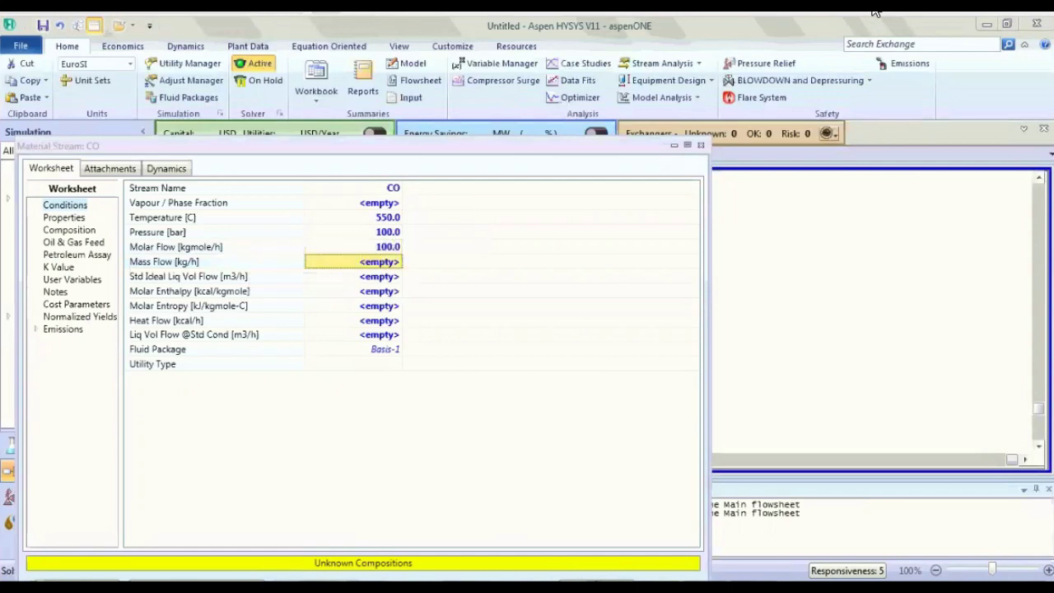
# Define the CO stream's composition as mole fraction 1 of CO, normalize it, and close the stream's properties.
pyautogui.click(69, 231)
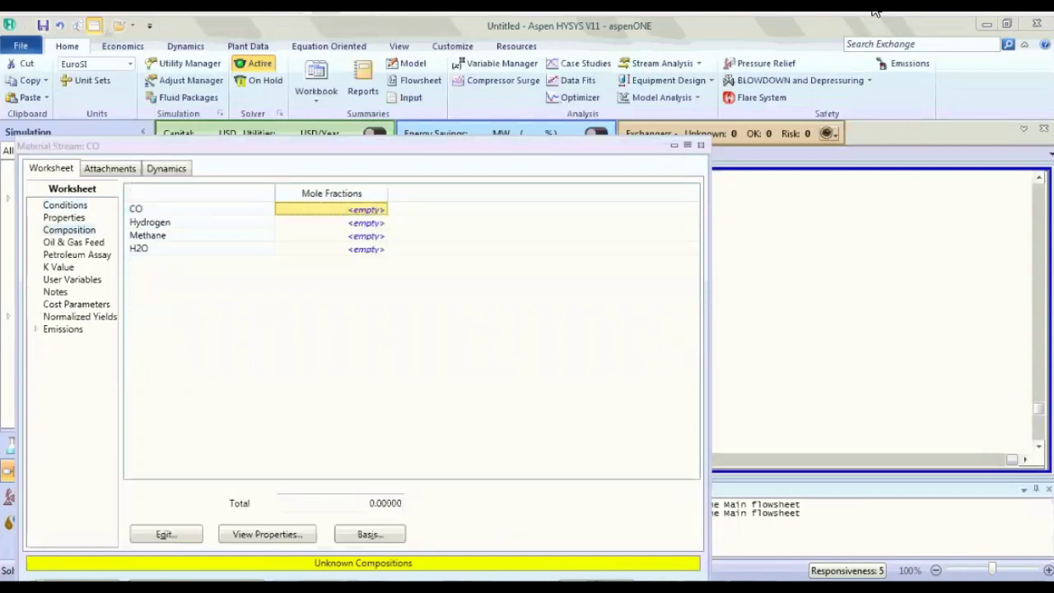
pyautogui.write('1')
pyautogui.press('Return')
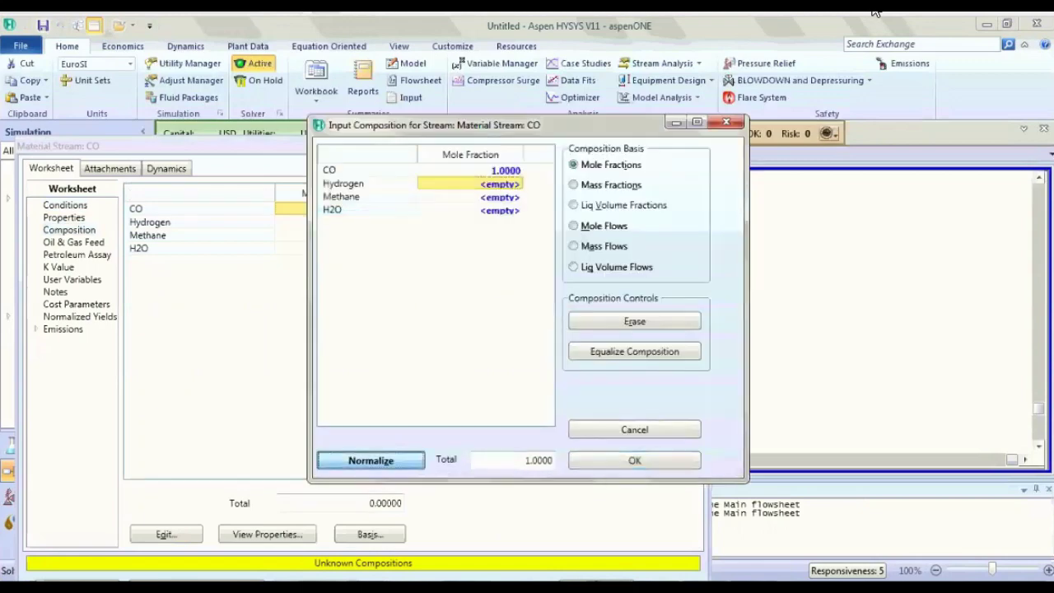
pyautogui.click(372, 461)
pyautogui.click(634, 460)
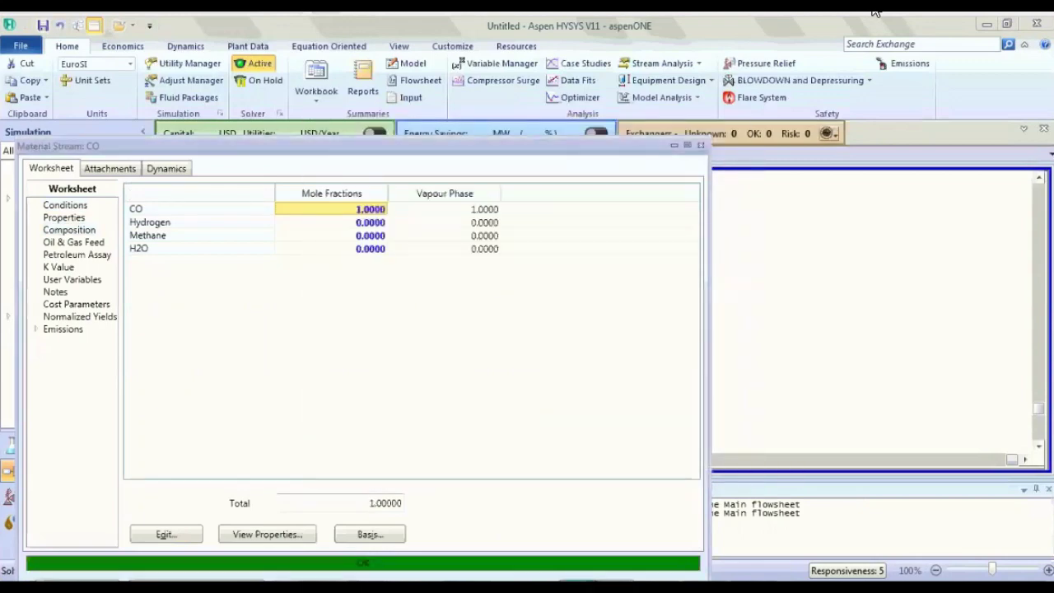
pyautogui.click(700, 145)
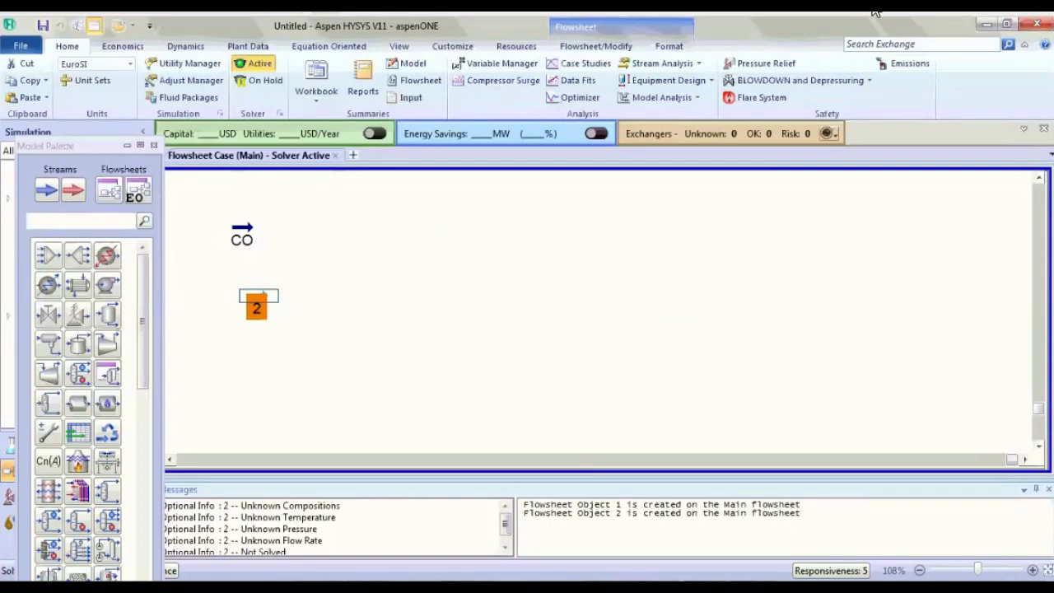
# Open the lower material stream's properties and rename the stream H2.
pyautogui.doubleClick(257, 305)
pyautogui.write('H2')
pyautogui.press('Return')
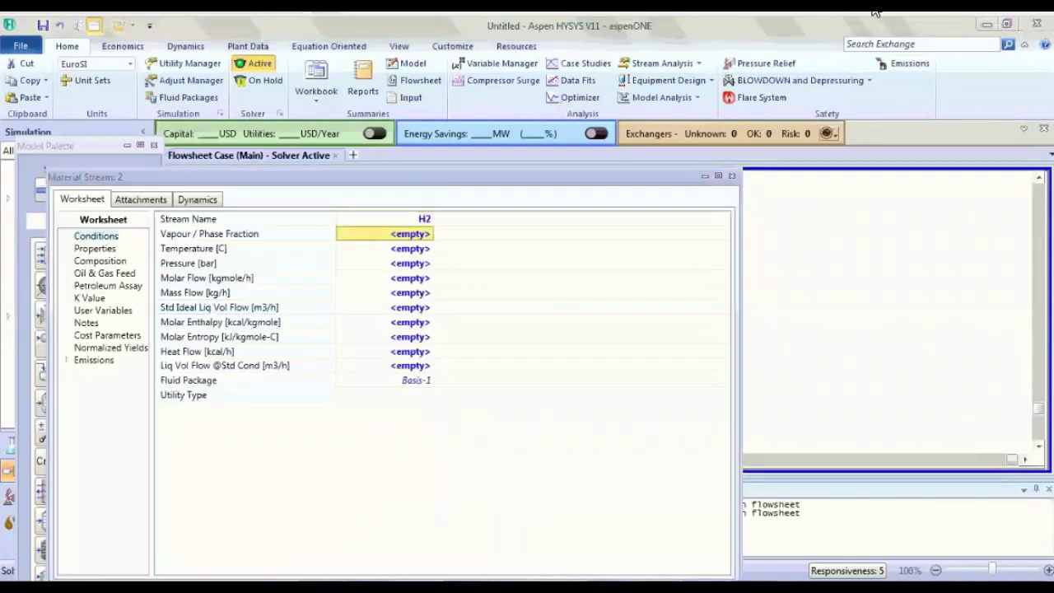
# Set the H2 stream's temperature to 550 C and its pressure to 1000 bar.
pyautogui.press('Down')
pyautogui.write('5')
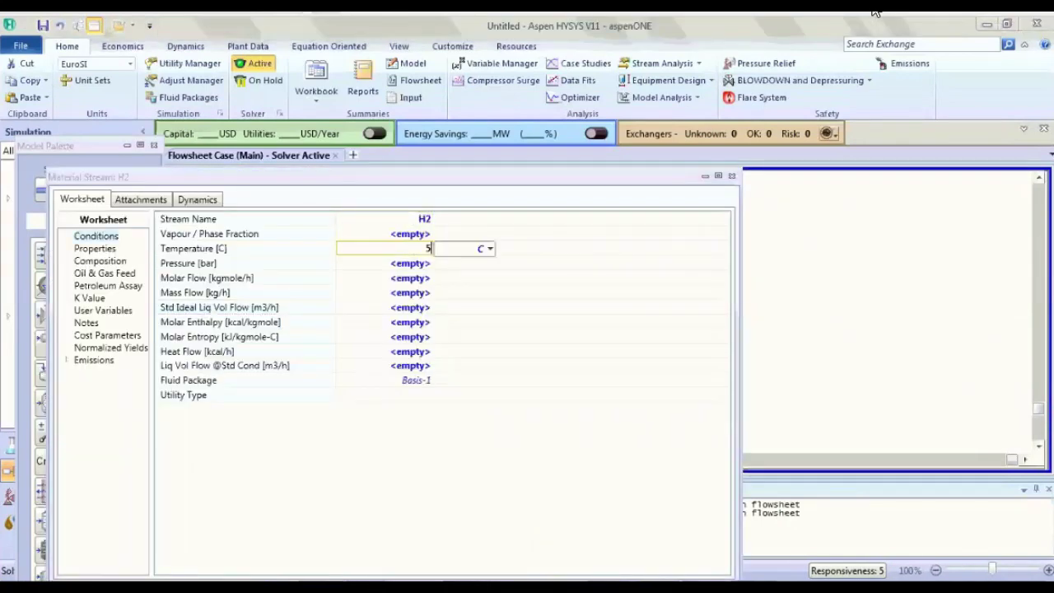
pyautogui.write('50')
pyautogui.press('Return')
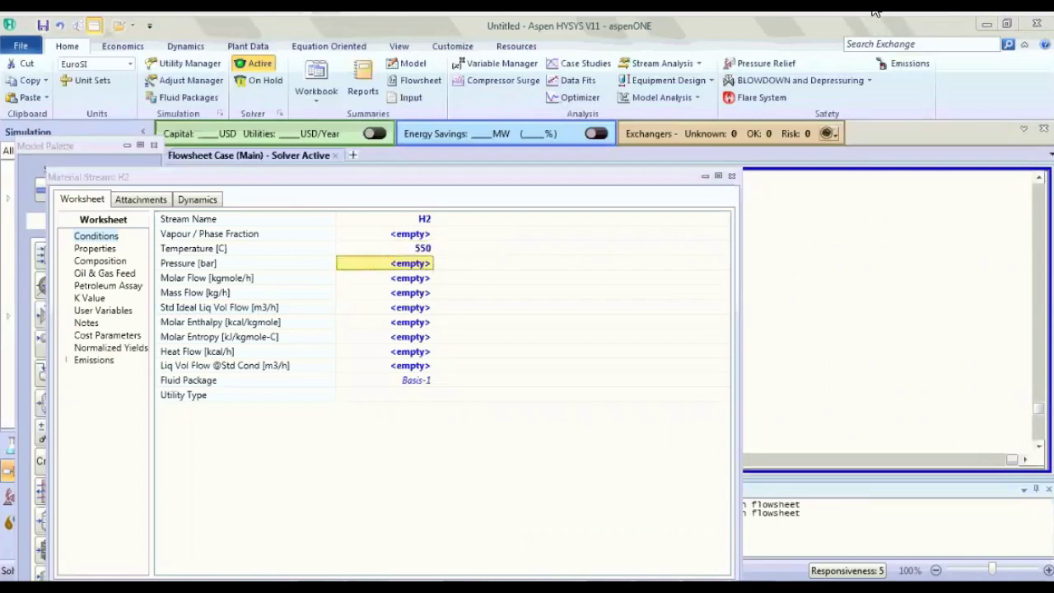
pyautogui.write('1000')
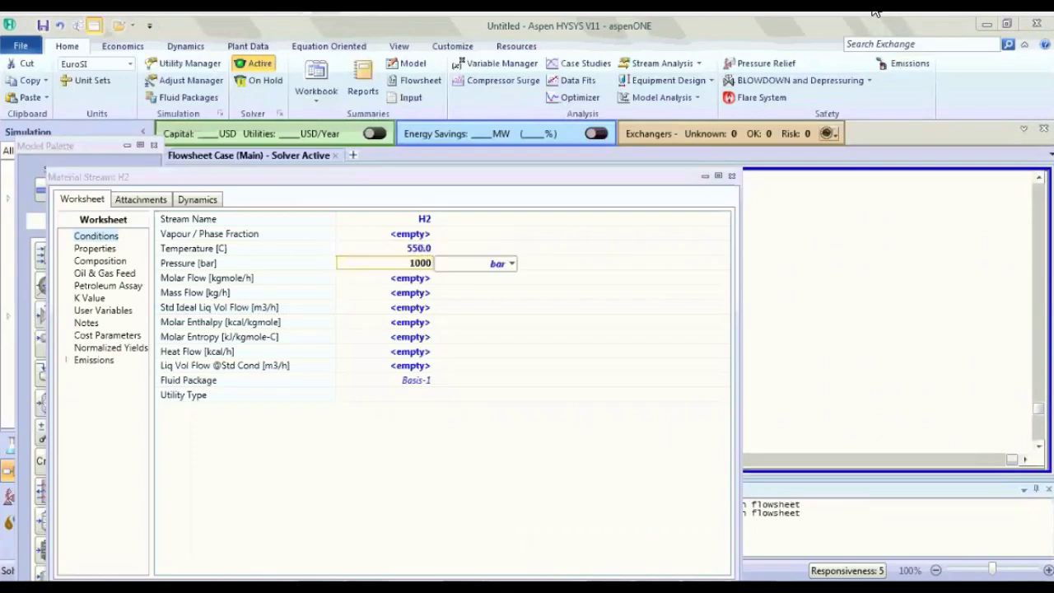
pyautogui.press('Return')
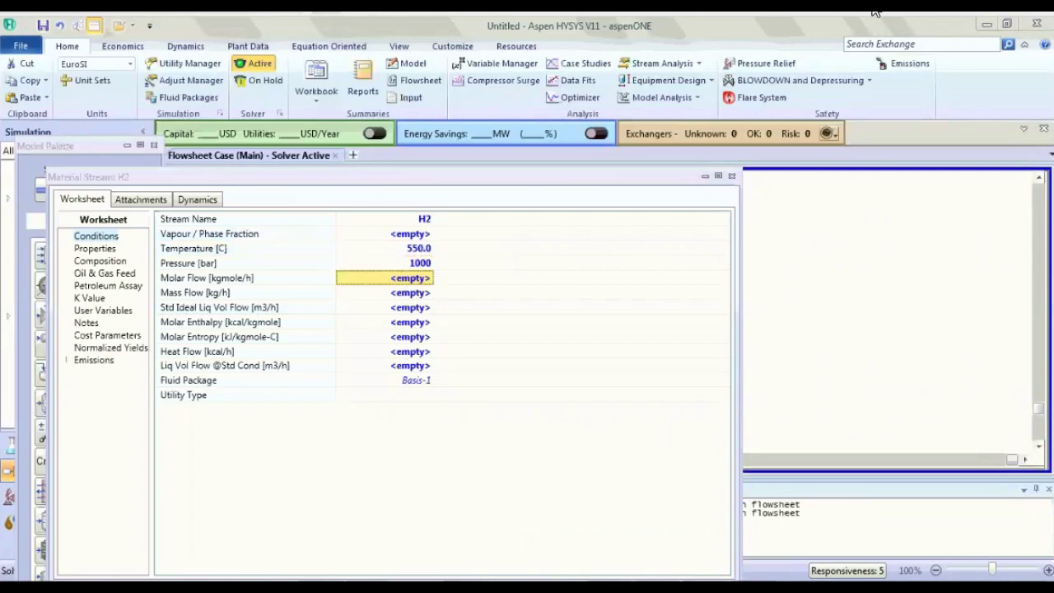
# Define the H2 stream's composition as mole fraction 1 of Hydrogen and close the stream's properties.
pyautogui.click(100, 261)
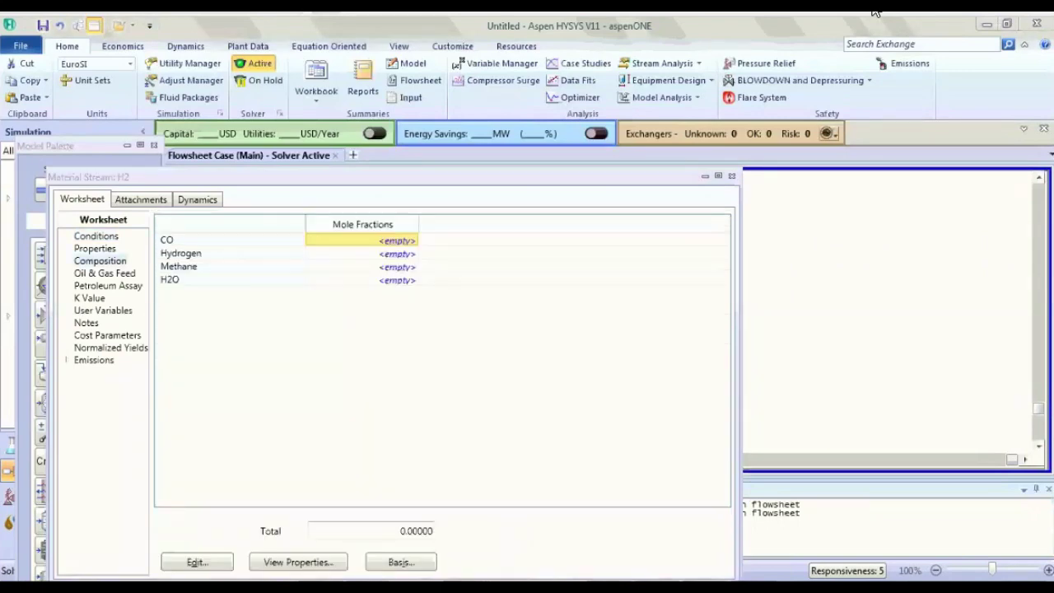
pyautogui.press('Down')
pyautogui.write('1')
pyautogui.press('Return')
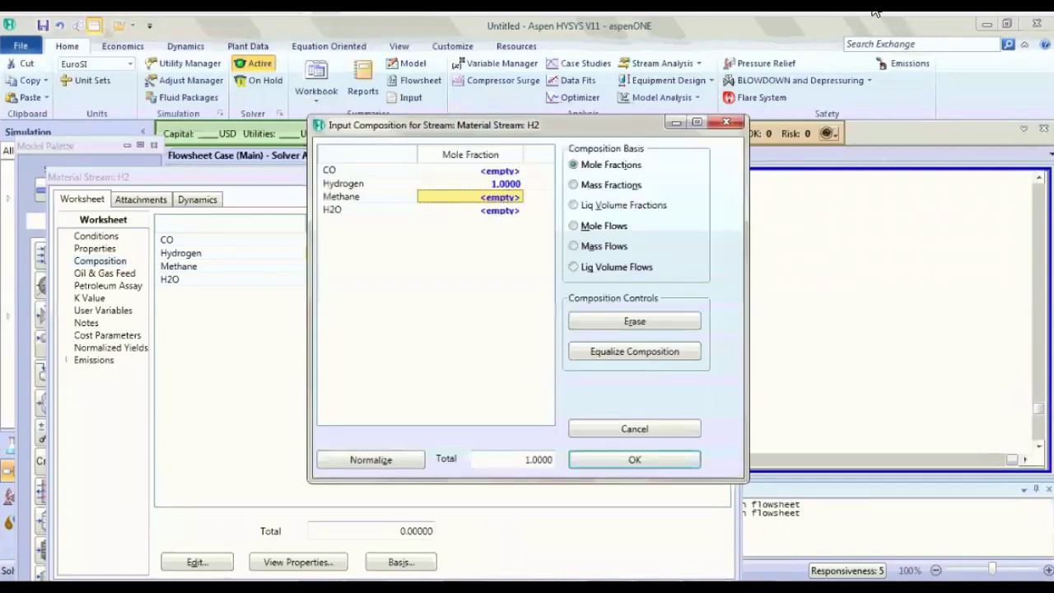
pyautogui.press('Return')
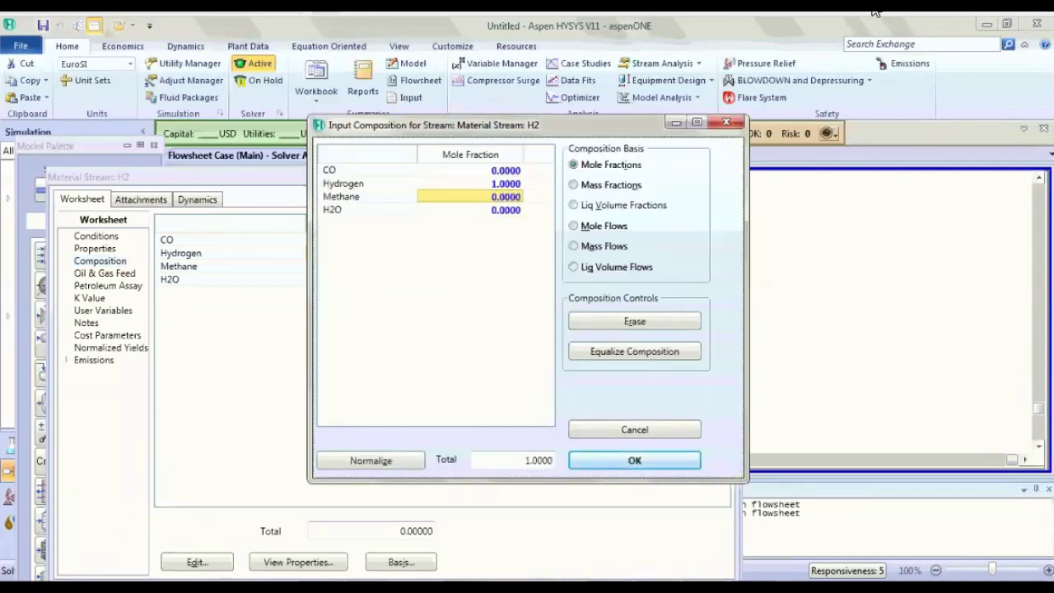
pyautogui.press('Return')
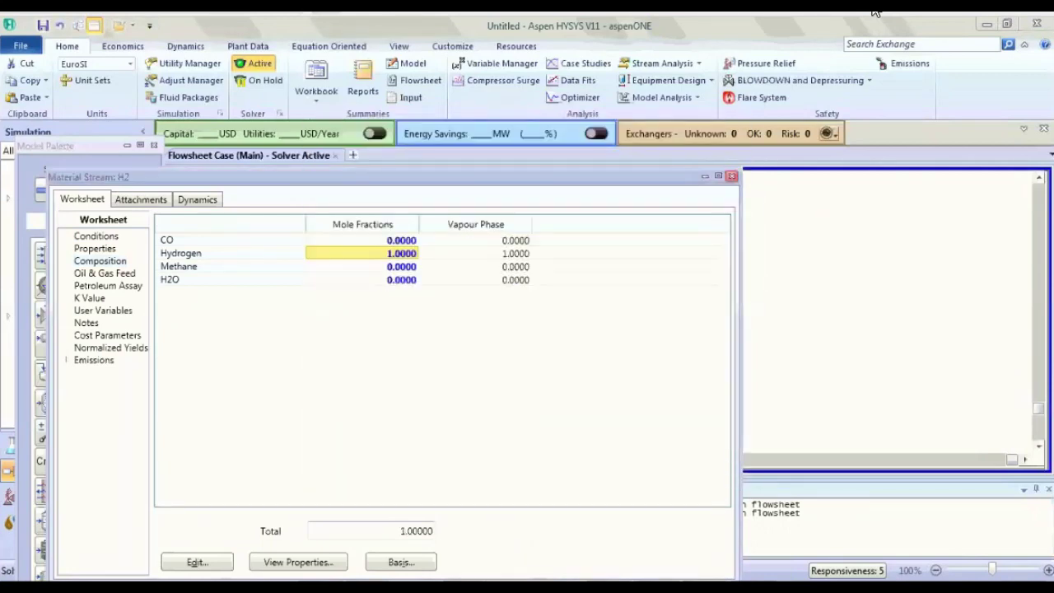
pyautogui.click(732, 176)
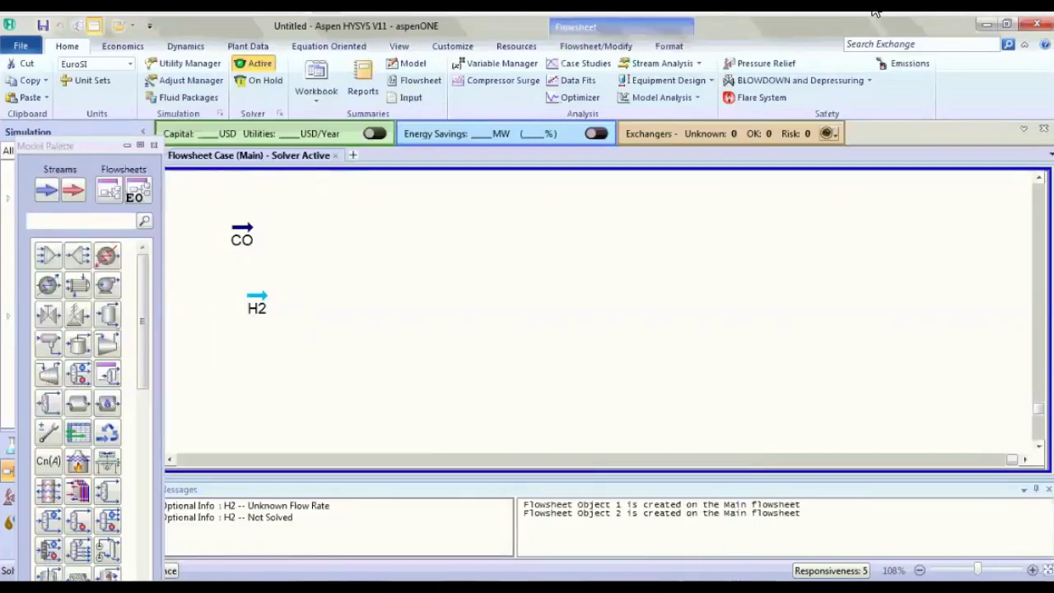
# Place a separator to the right of the two feed streams and connect CO and H2 as its inlets.
pyautogui.click(108, 314)
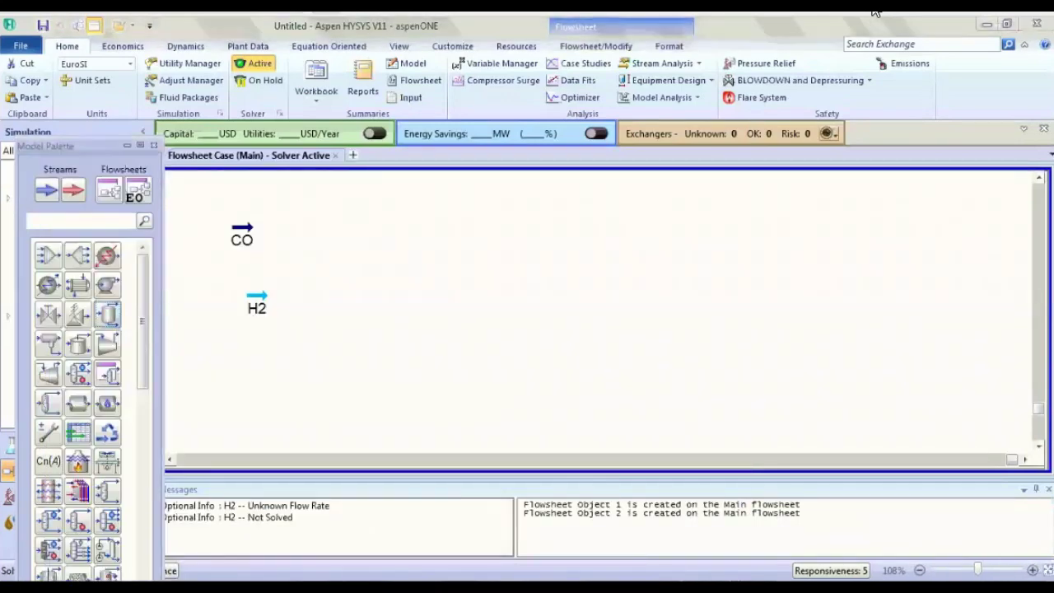
pyautogui.click(384, 256)
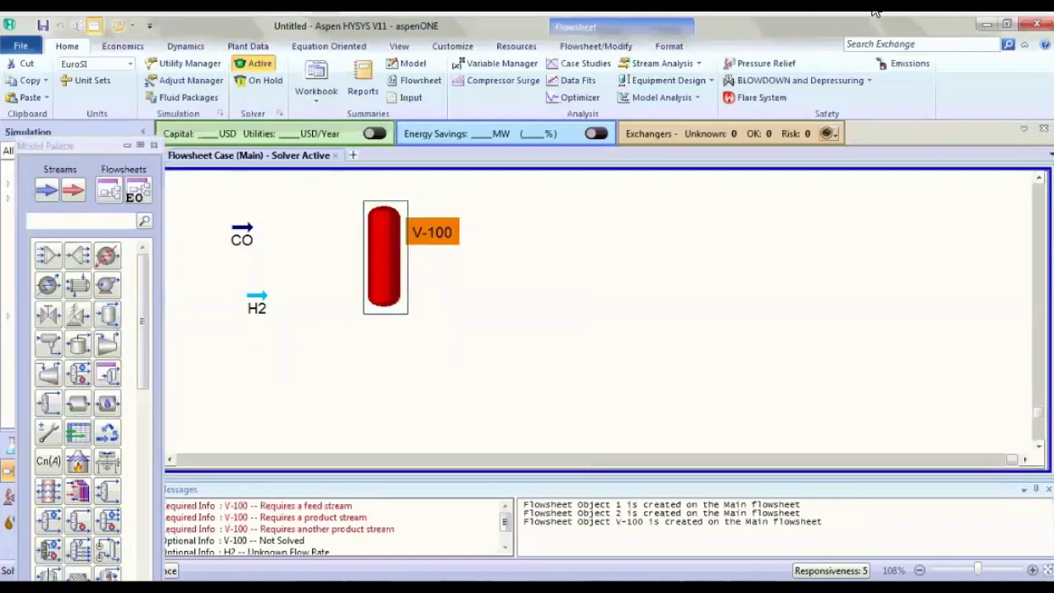
pyautogui.doubleClick(384, 256)
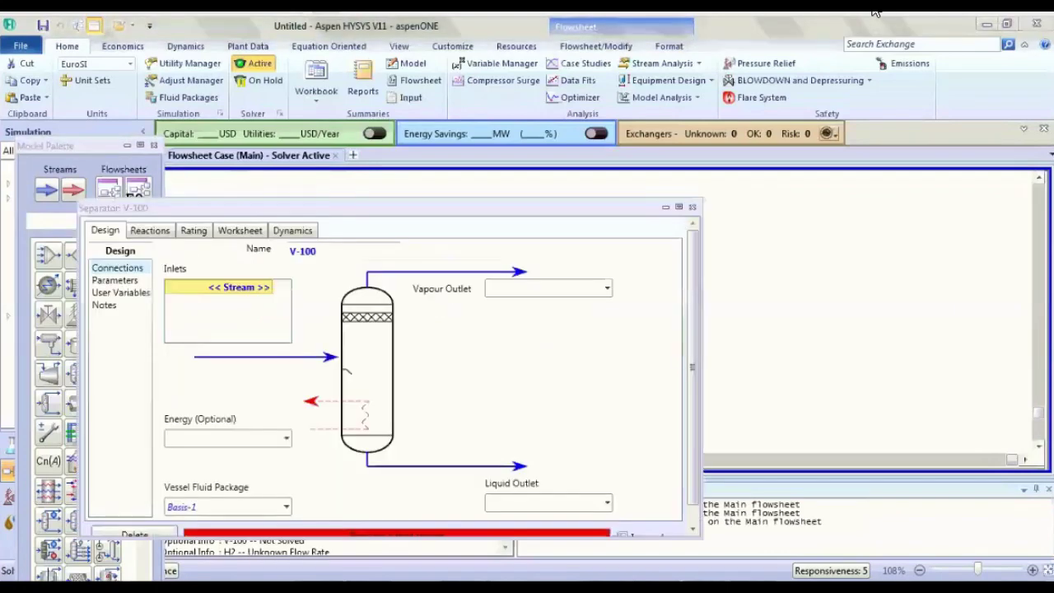
pyautogui.click(266, 282)
pyautogui.click(206, 301)
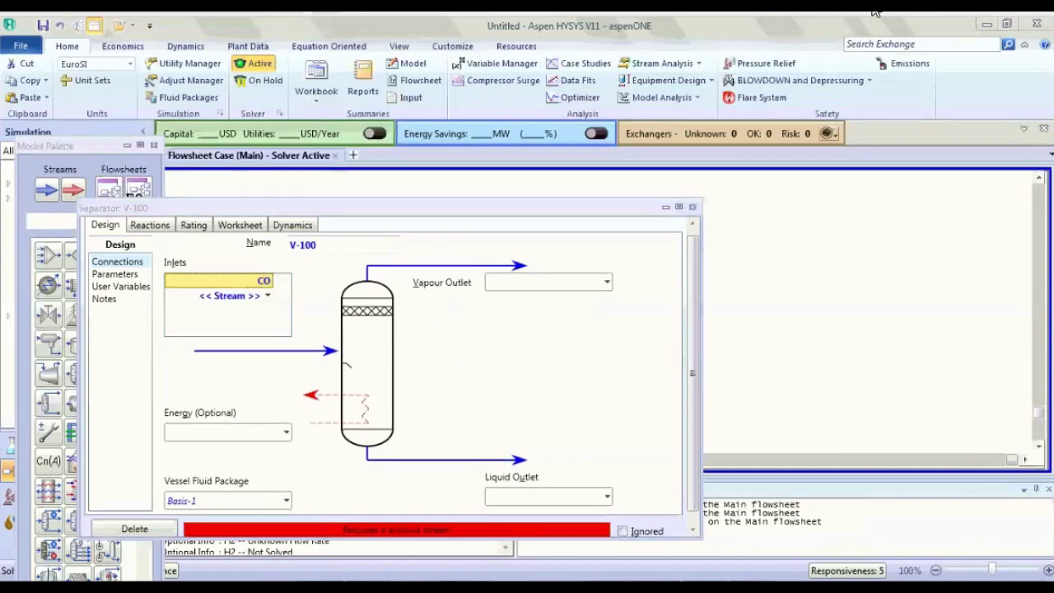
pyautogui.click(268, 296)
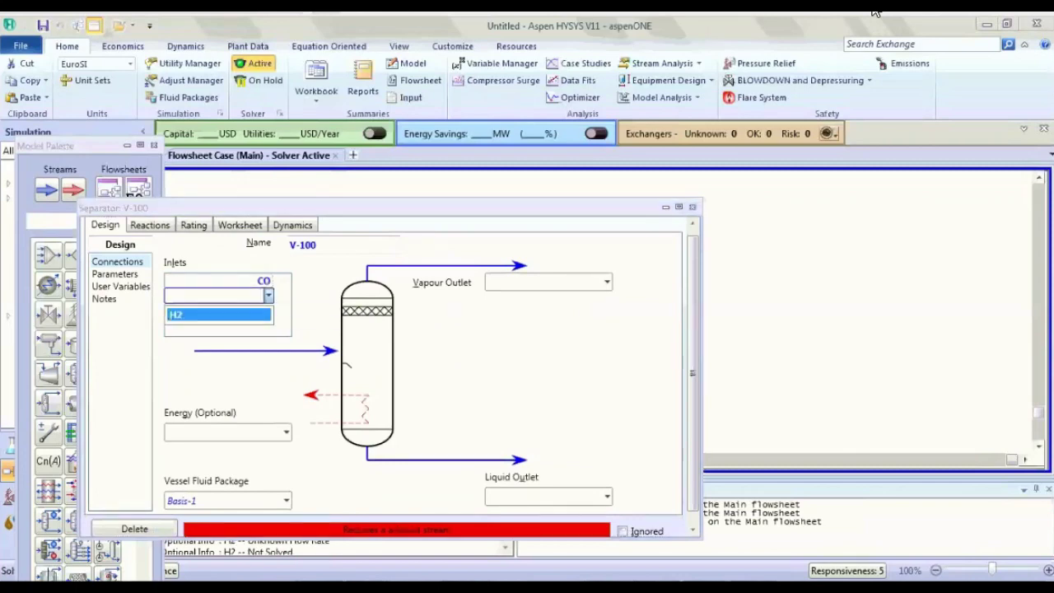
pyautogui.press('Return')
pyautogui.press('Tab')
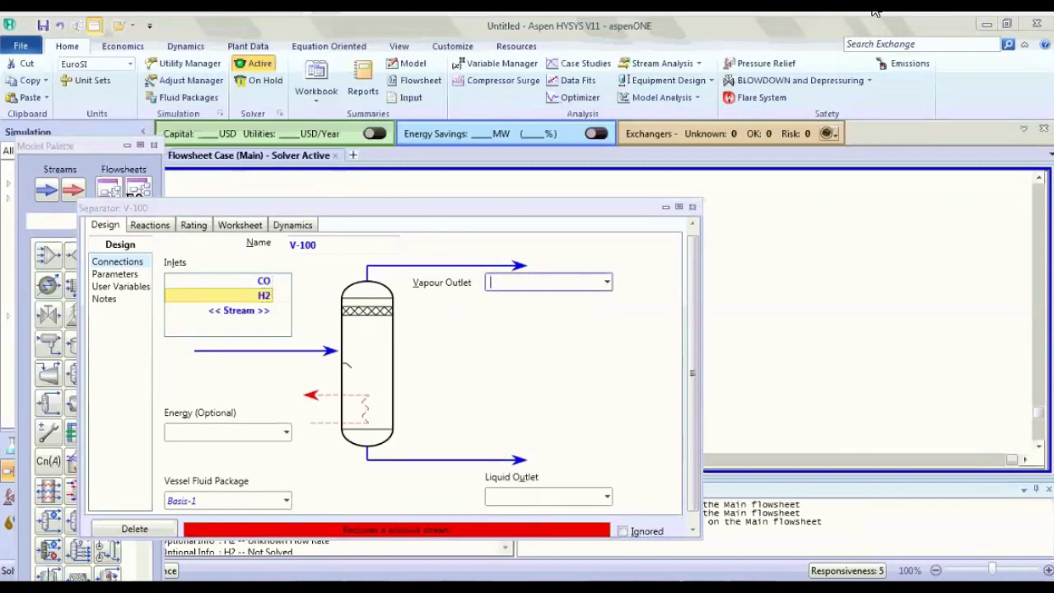
# Name the separator's vapour outlet stream V and its liquid outlet stream L.
pyautogui.write('V')
pyautogui.press('Return')
pyautogui.press('Tab')
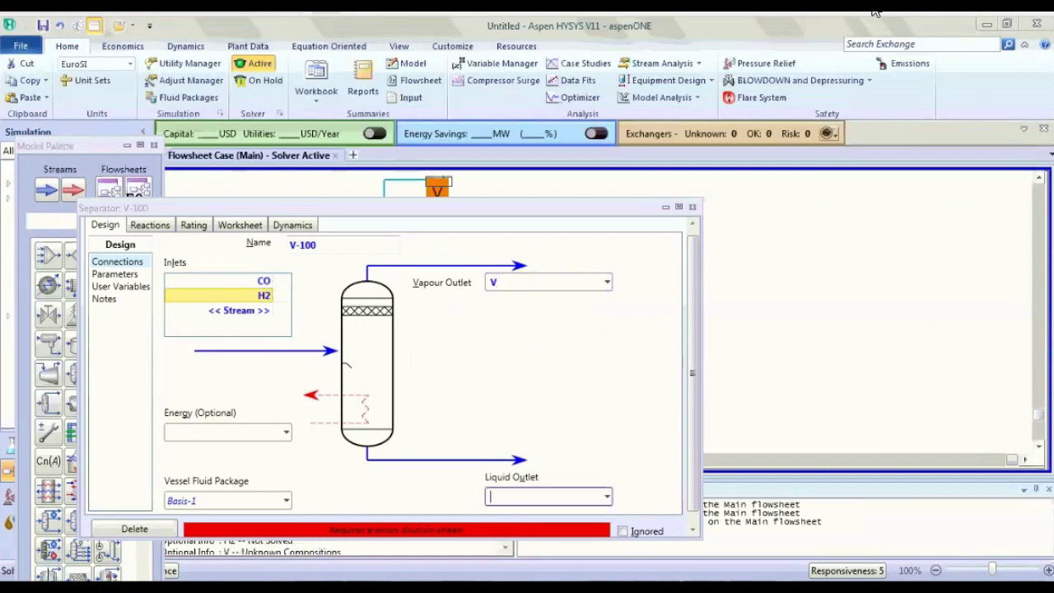
pyautogui.write('L')
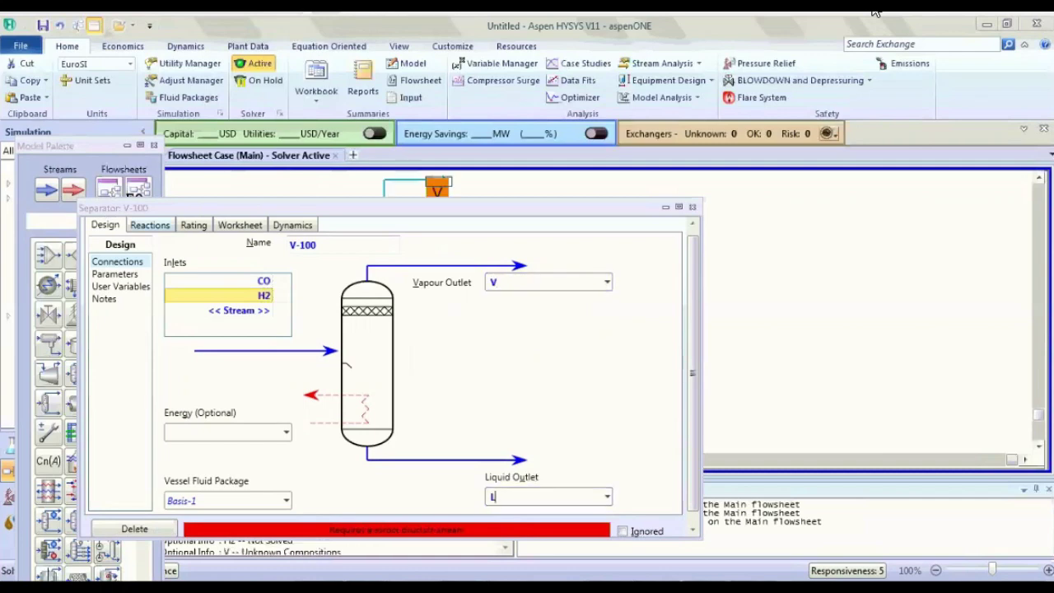
# Assign reaction set Set-1 to the separator and close its properties.
pyautogui.click(150, 225)
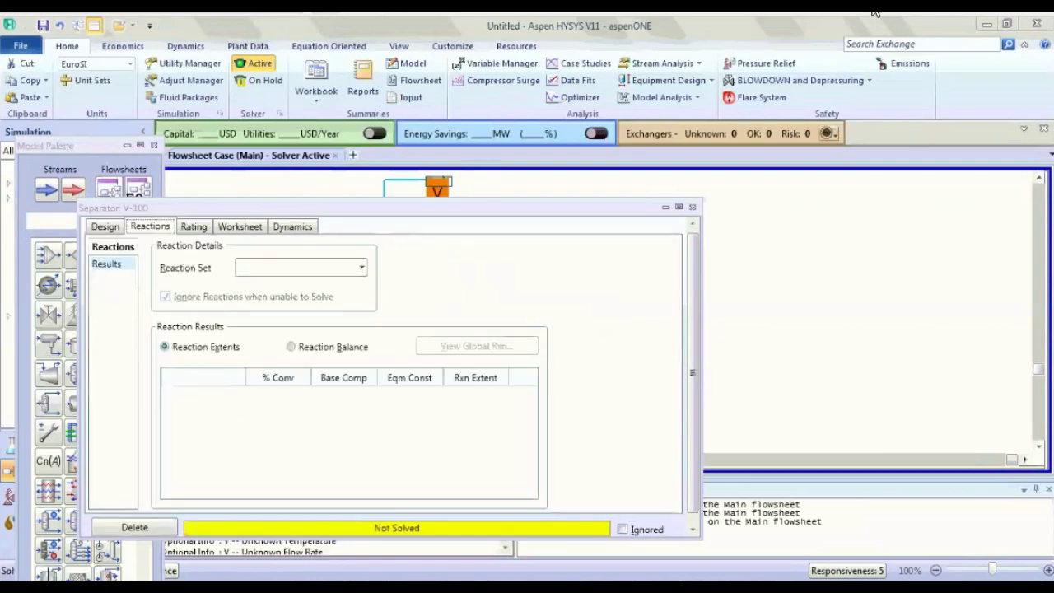
pyautogui.hotkey('alt', 'Down')
pyautogui.press('Down')
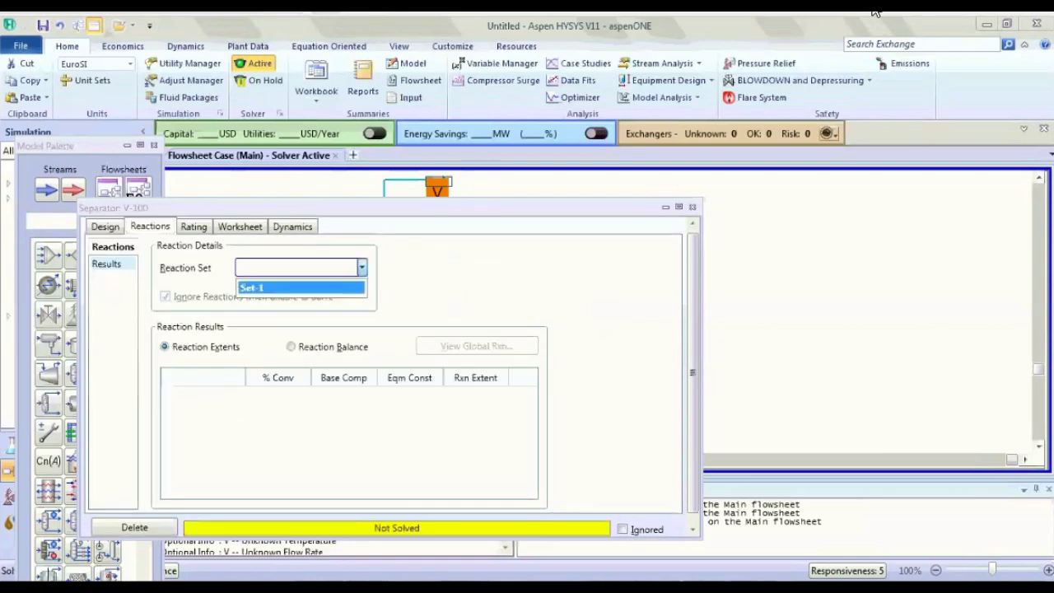
pyautogui.press('Return')
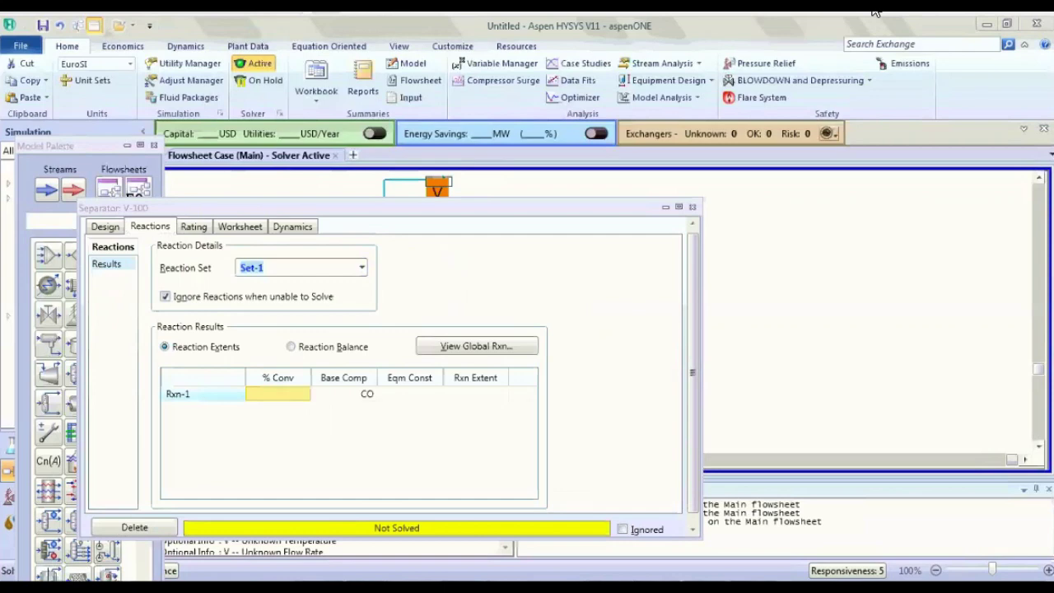
pyautogui.click(692, 207)
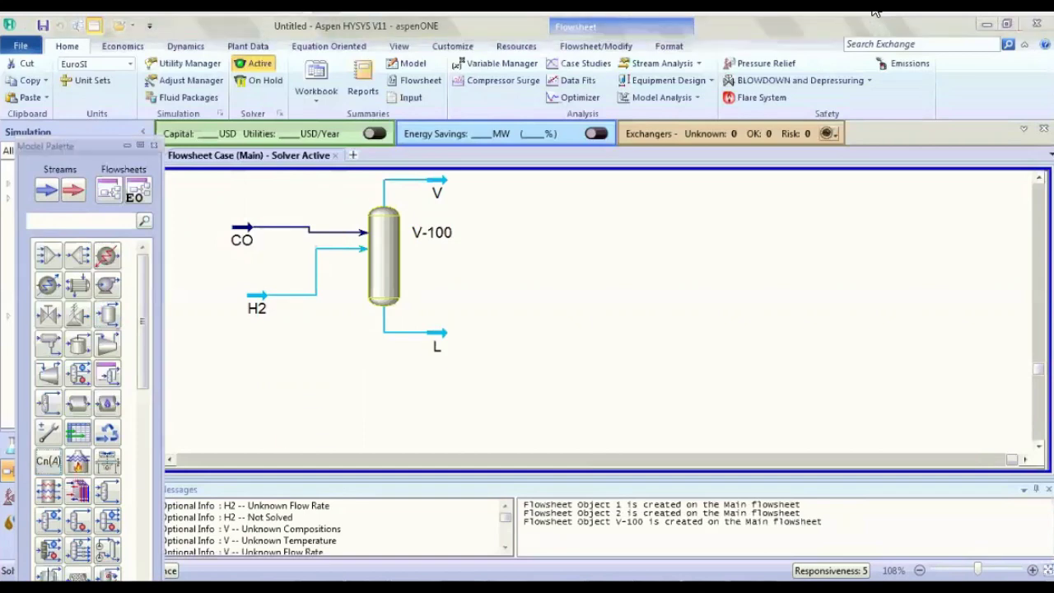
# Place a Set logical operation on the flowsheet below the separator.
pyautogui.click(346, 390)
pyautogui.click(412, 397)
pyautogui.click(347, 390)
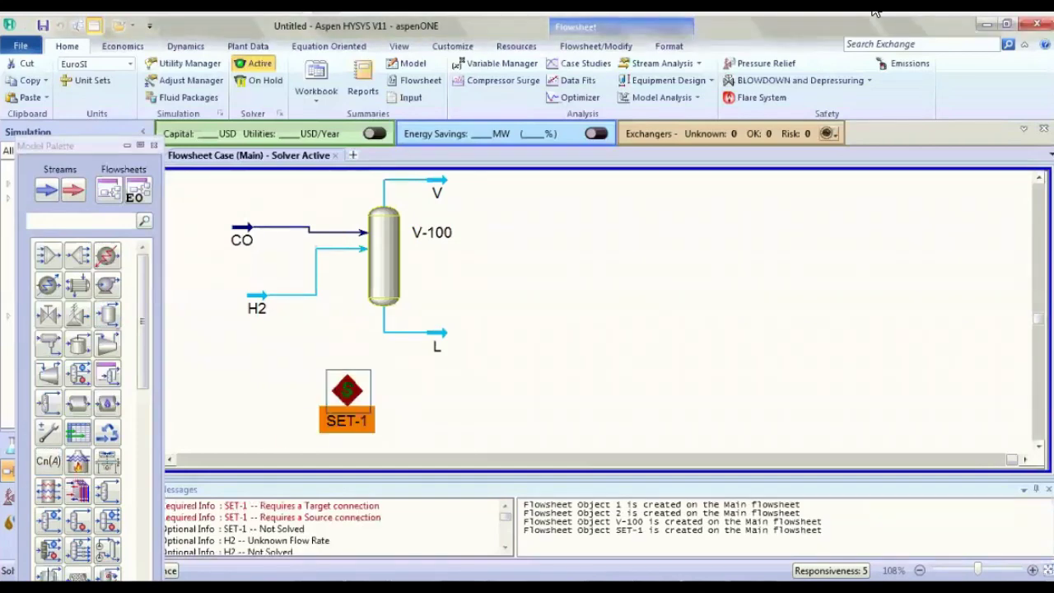
# Define the Set operation's target variable as the molar flow of stream H2 and its source object as stream CO.
pyautogui.doubleClick(347, 390)
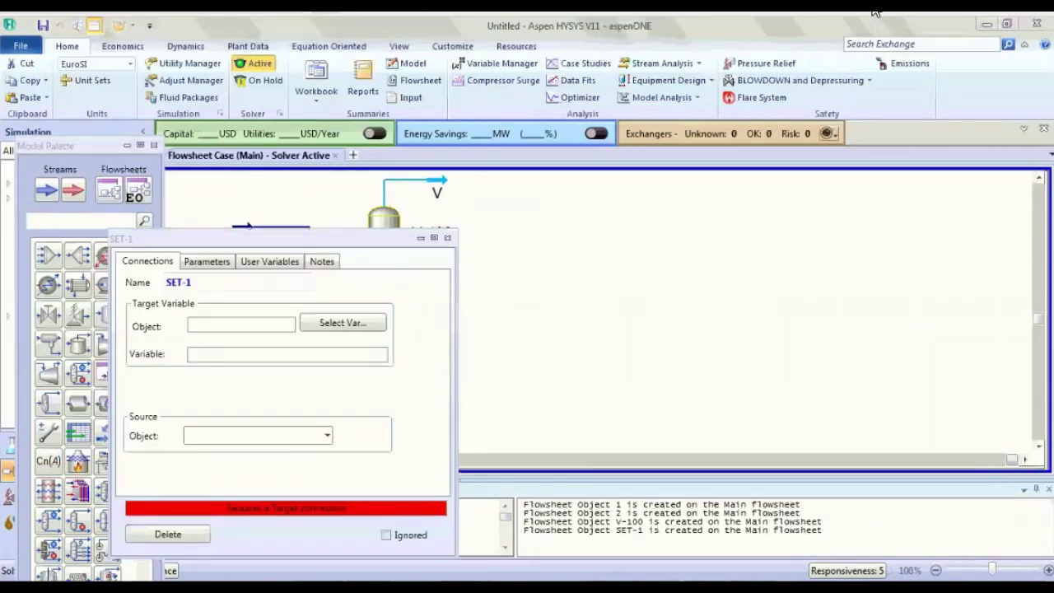
pyautogui.click(342, 323)
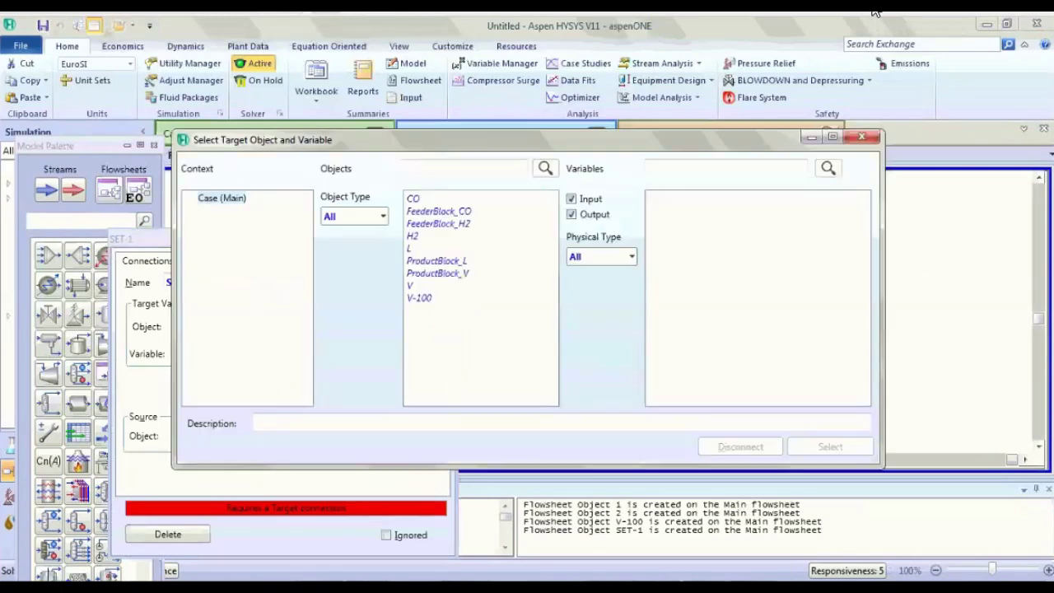
pyautogui.click(414, 236)
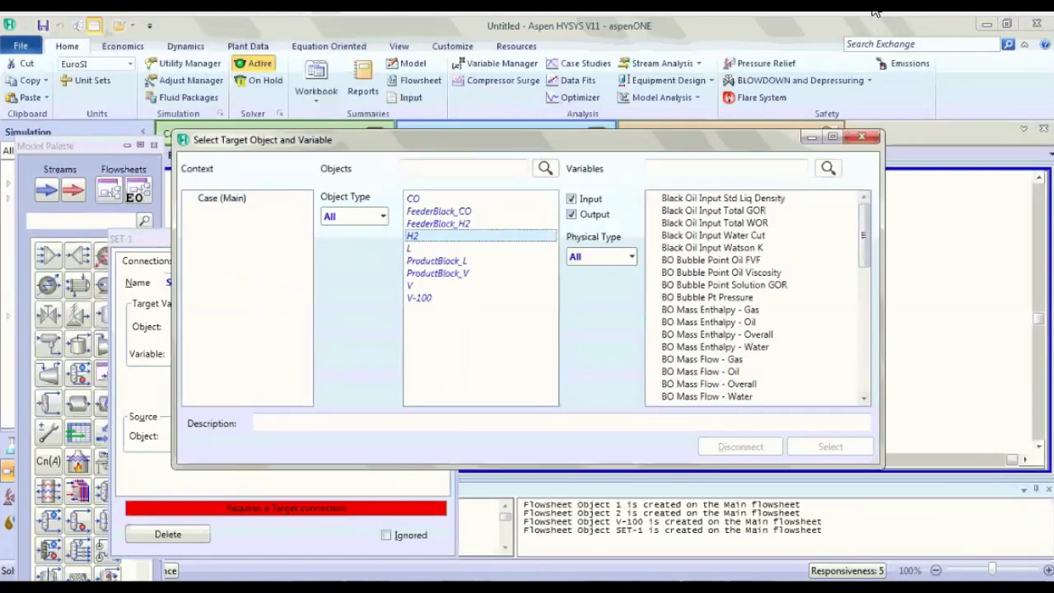
pyautogui.moveTo(864, 235); pyautogui.dragTo(864, 315)
pyautogui.scroll(-4, 757, 296)
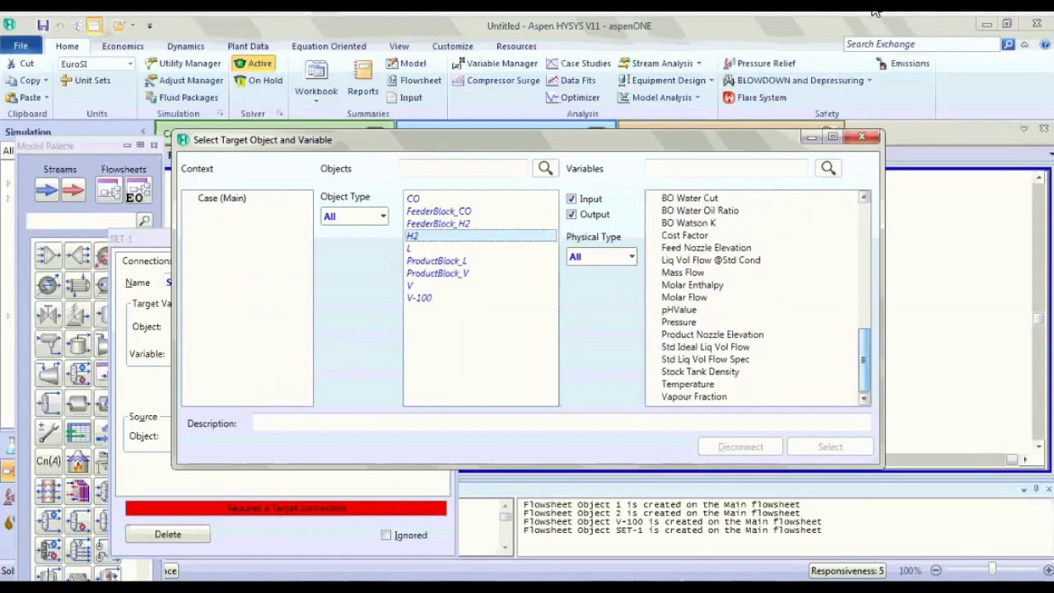
pyautogui.click(684, 297)
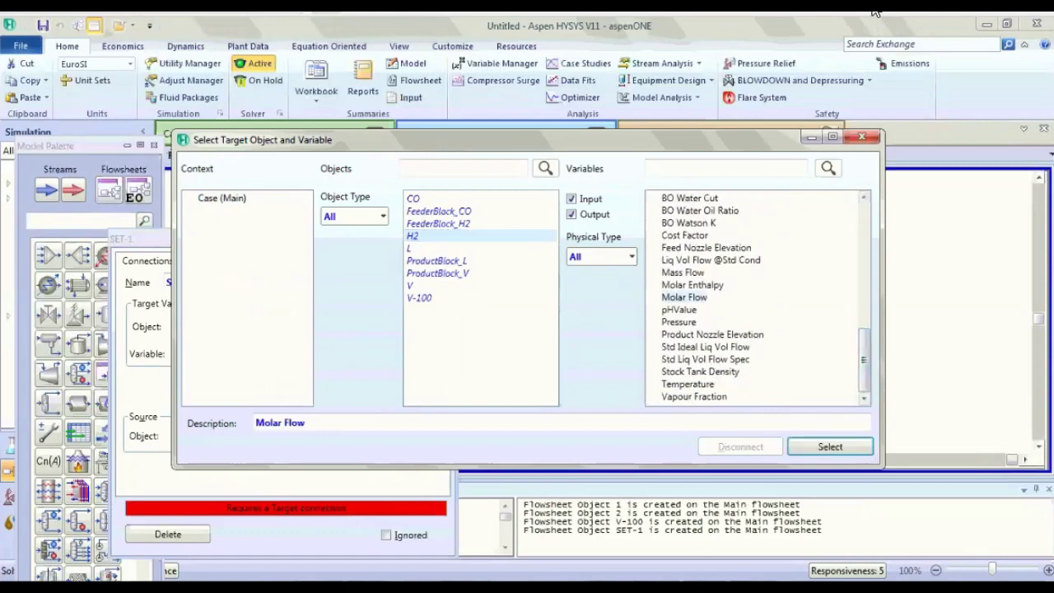
pyautogui.press('Return')
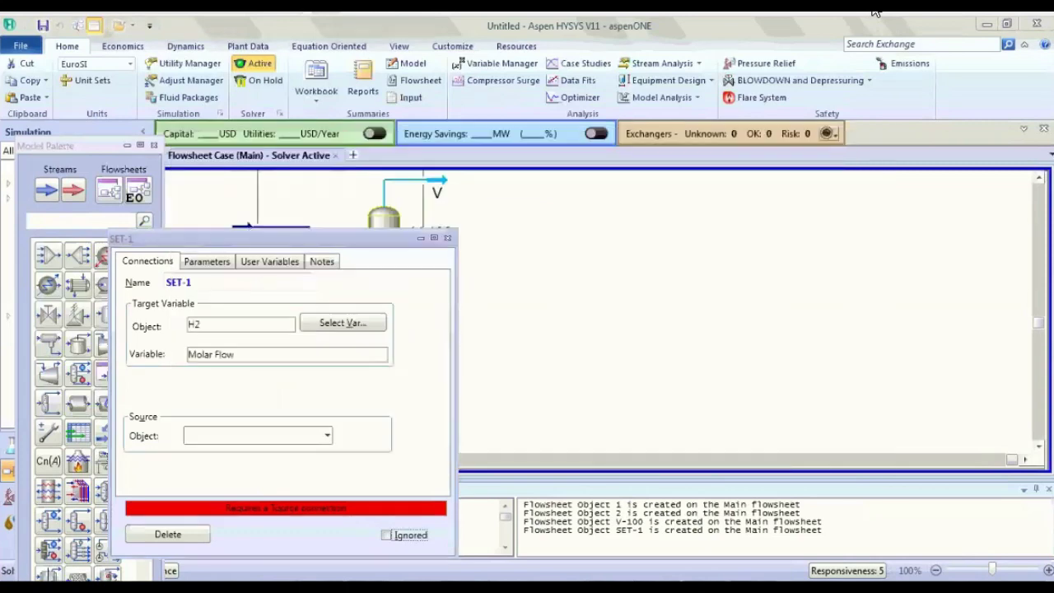
pyautogui.click(327, 435)
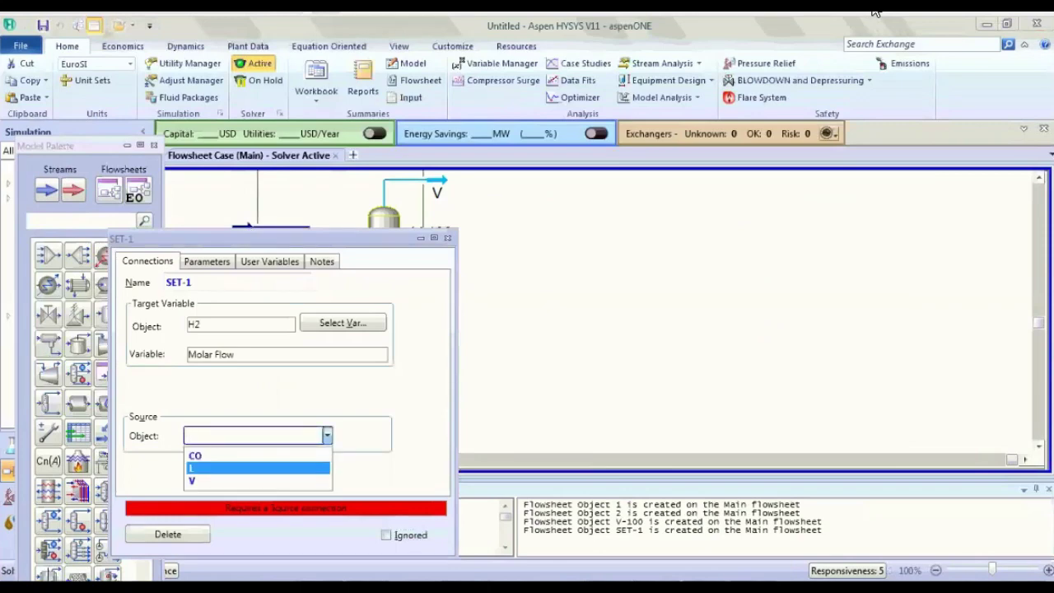
pyautogui.press('Return')
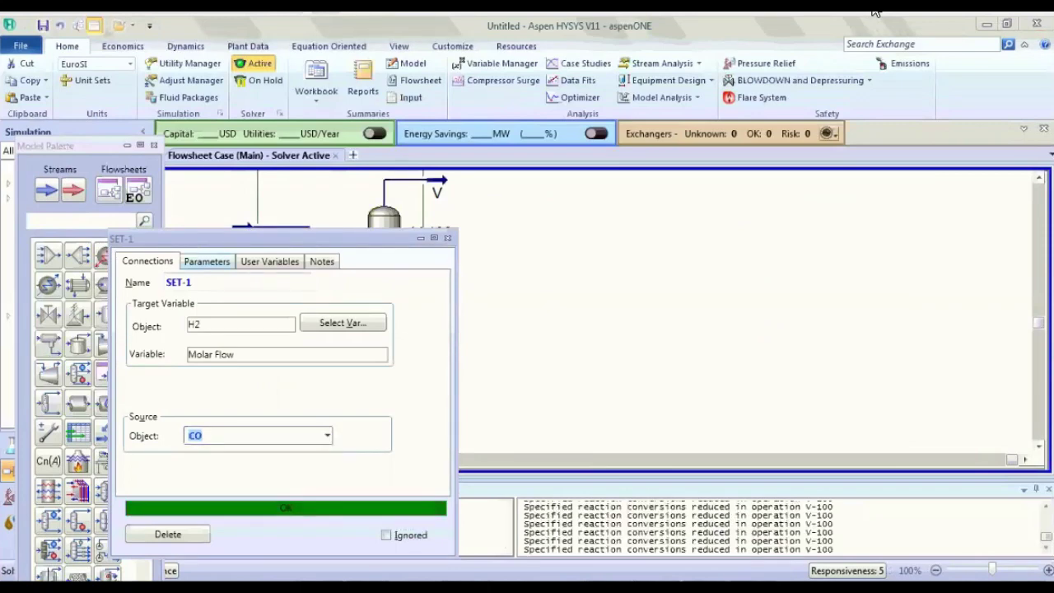
# Set the Set operation's multiplier to 3 and close its properties.
pyautogui.click(207, 261)
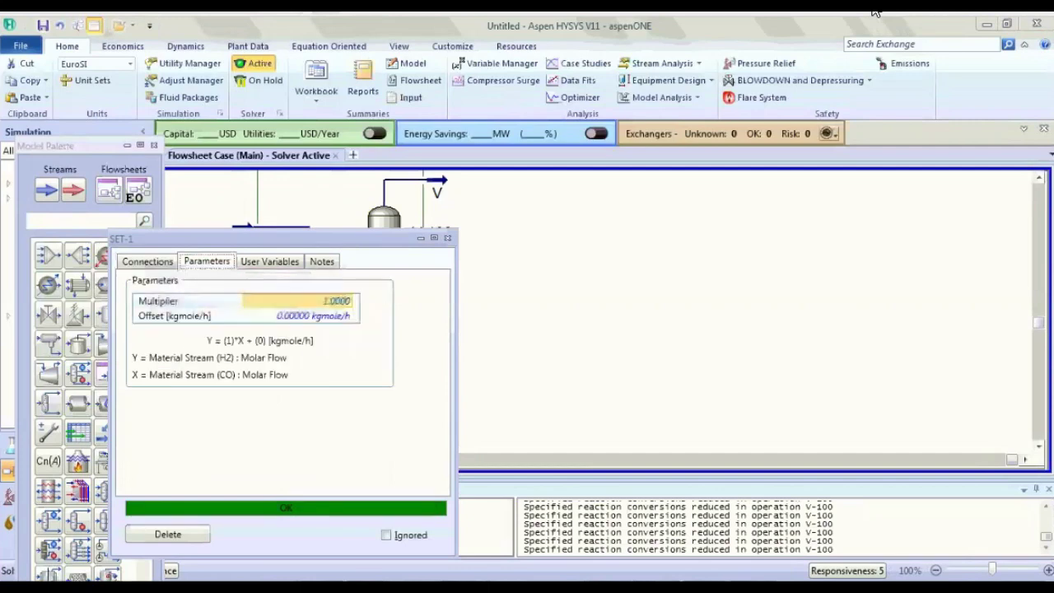
pyautogui.write('3')
pyautogui.press('Return')
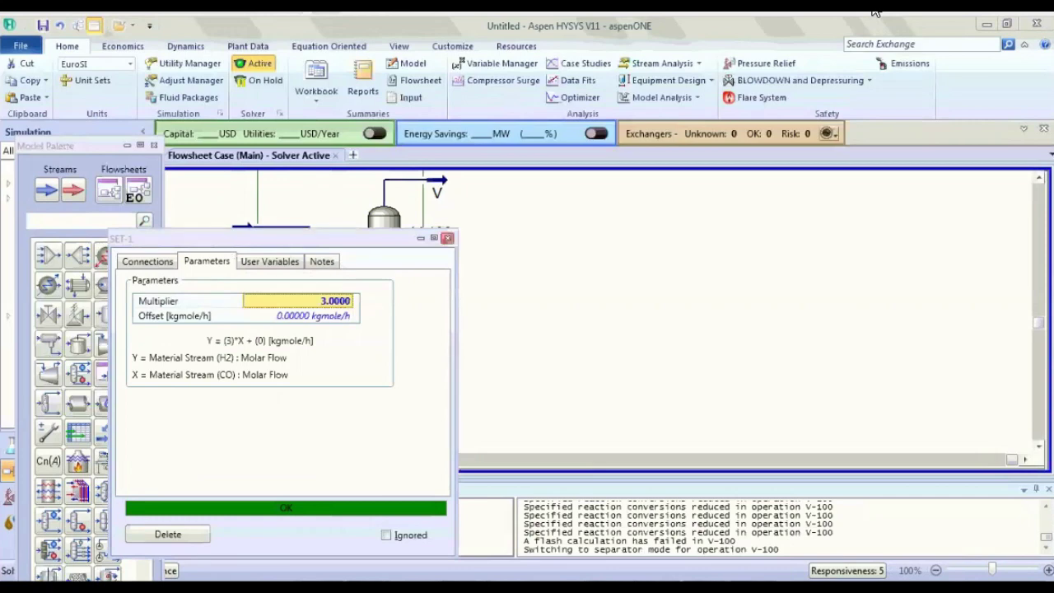
pyautogui.click(447, 238)
# Review the stream conditions in the worksheet of separator V-100 and close its properties.
pyautogui.doubleClick(389, 248)
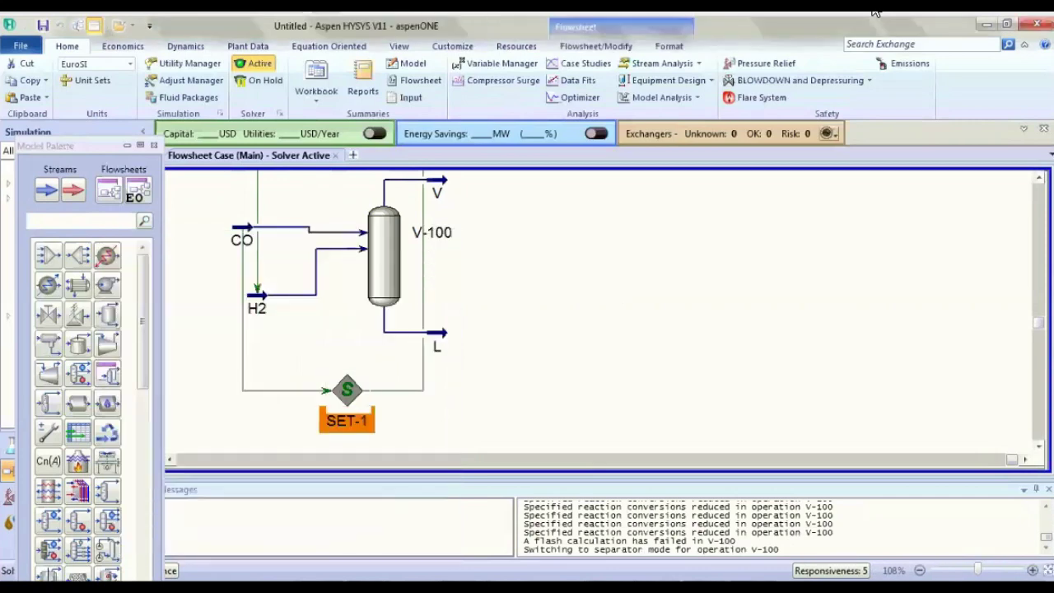
pyautogui.doubleClick(432, 233)
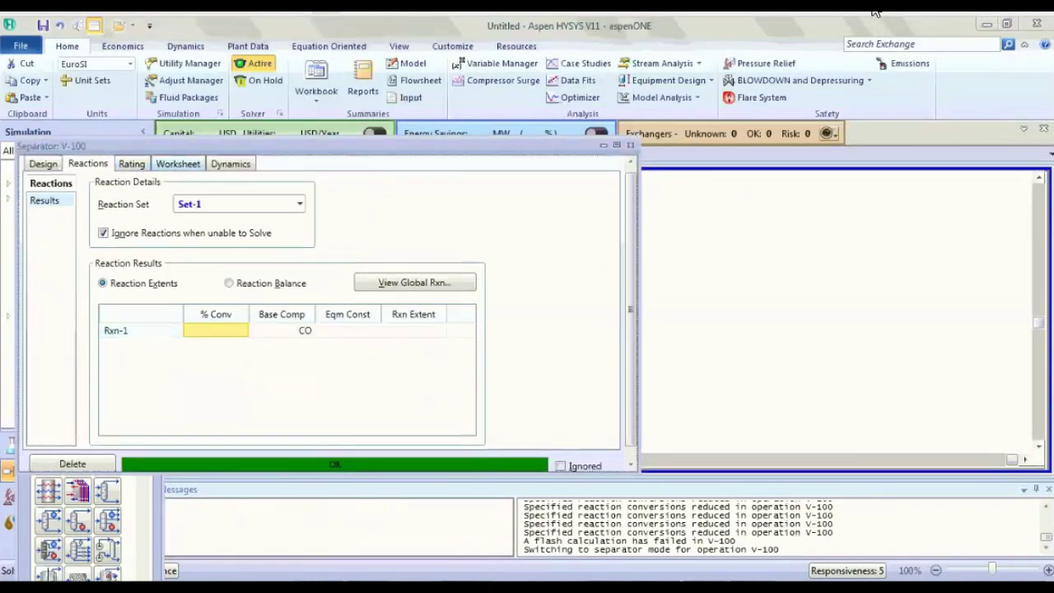
pyautogui.click(178, 164)
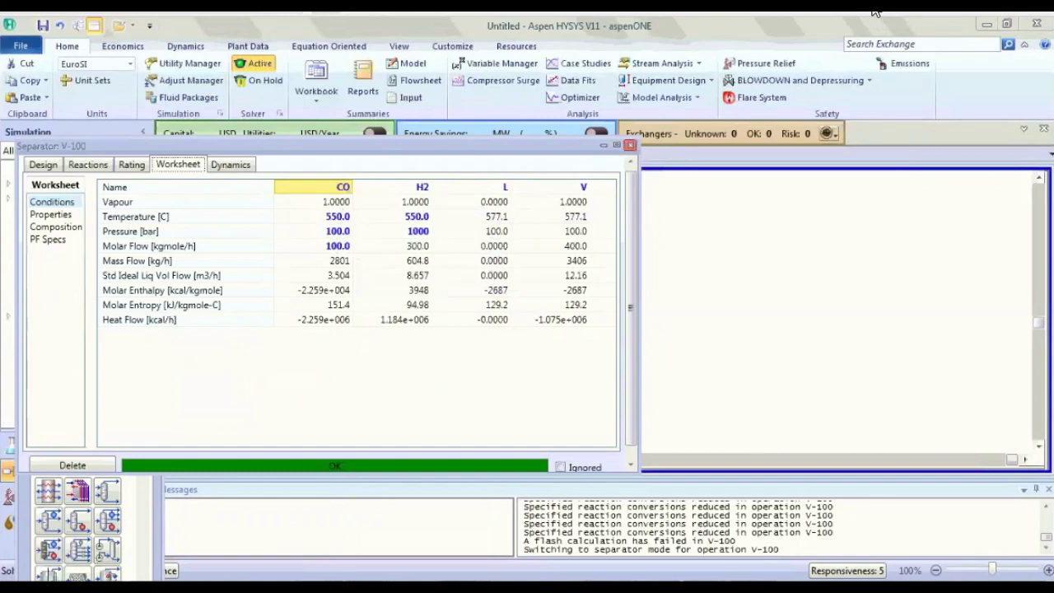
pyautogui.click(630, 145)
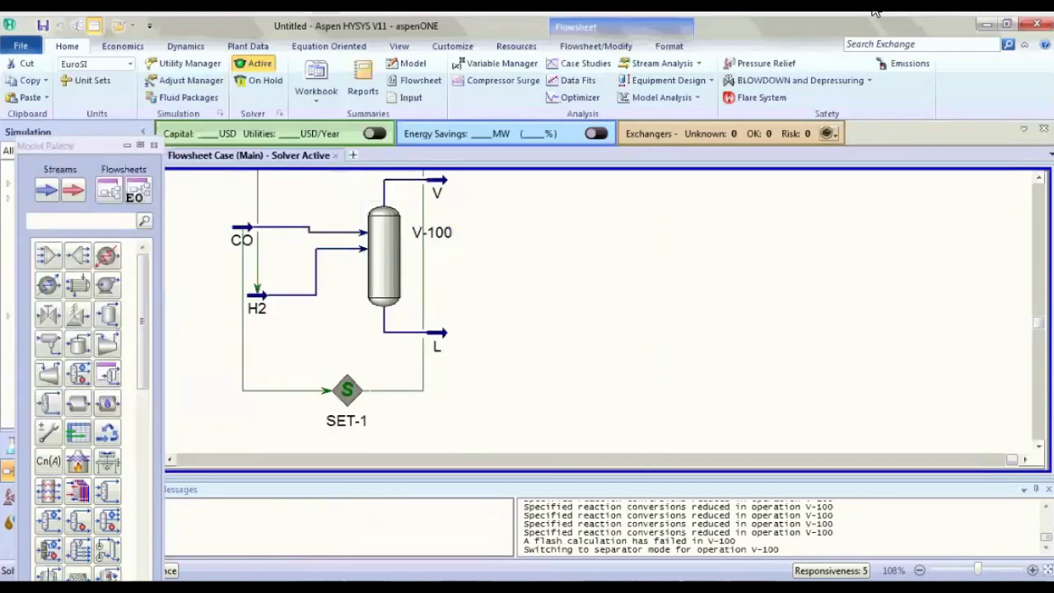